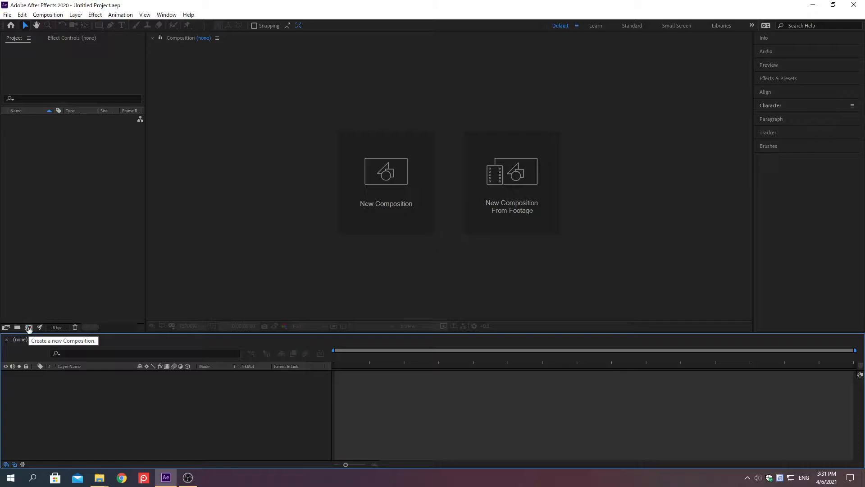
# Step: Create a new composition named NEON LEGO with a duration of 0;00;03;00
pyautogui.click(28, 328)
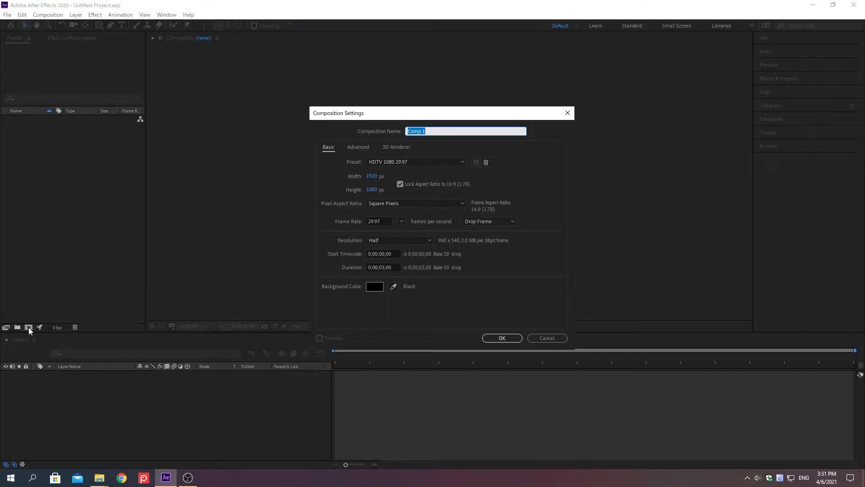
pyautogui.write('NEON LEGO')
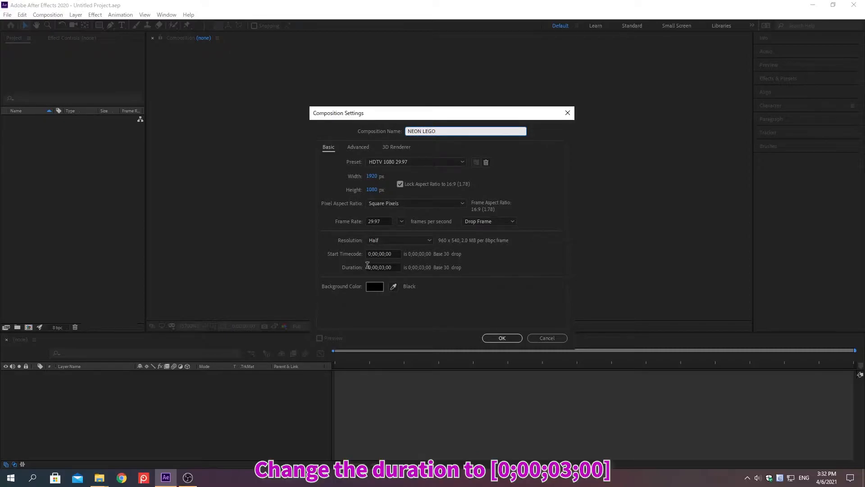
pyautogui.click(367, 266)
pyautogui.write('0;00;03;00')
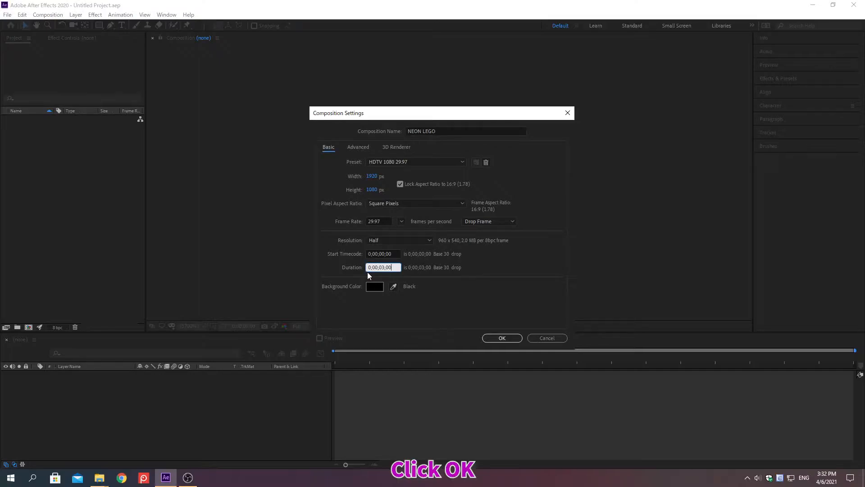
pyautogui.click(502, 338)
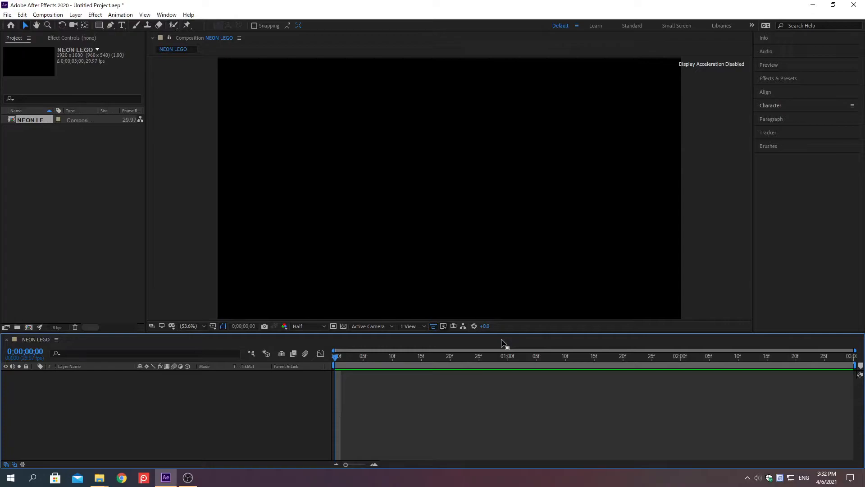
# Step: Import Neon BG.jpg and add it to the NEON LEGO composition as a layer fitted to the frame
pyautogui.hotkey('ctrl', 'i')
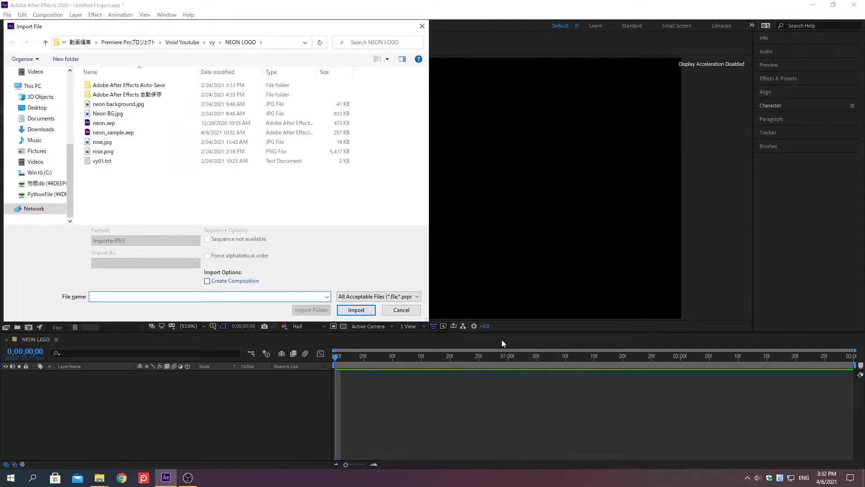
pyautogui.hotkey('alt', 'd')
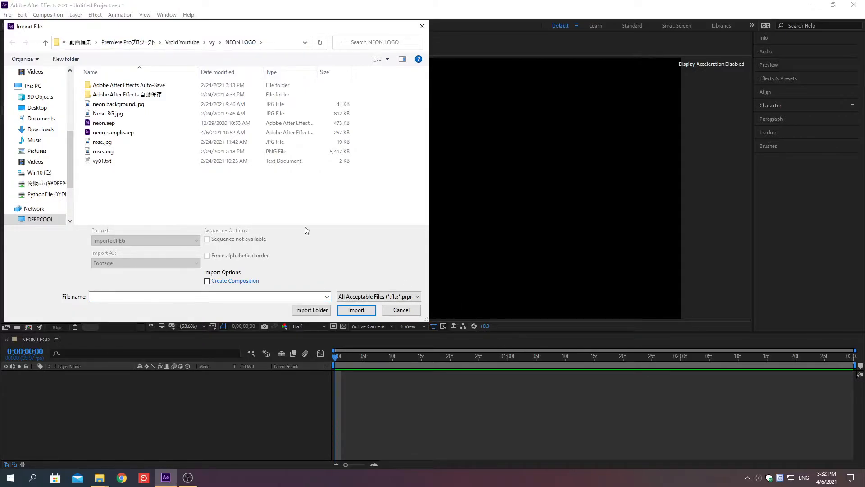
pyautogui.click(109, 117)
pyautogui.doubleClick(108, 115)
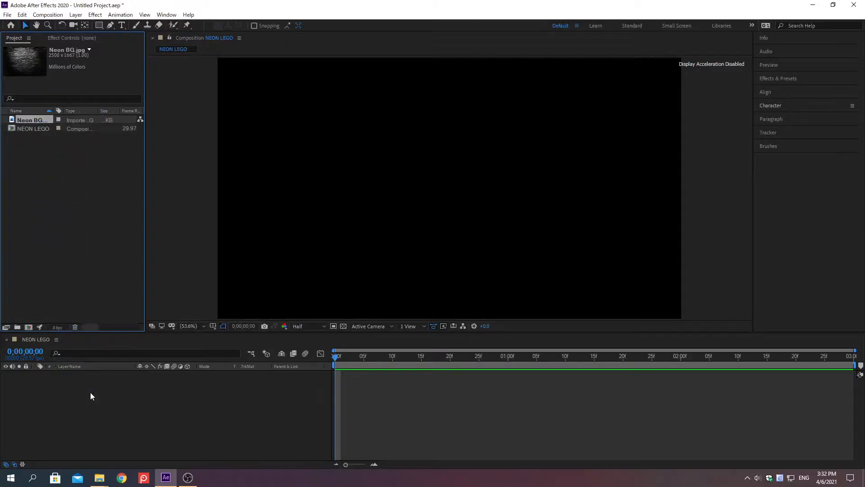
pyautogui.moveTo(33, 120); pyautogui.dragTo(90, 392)
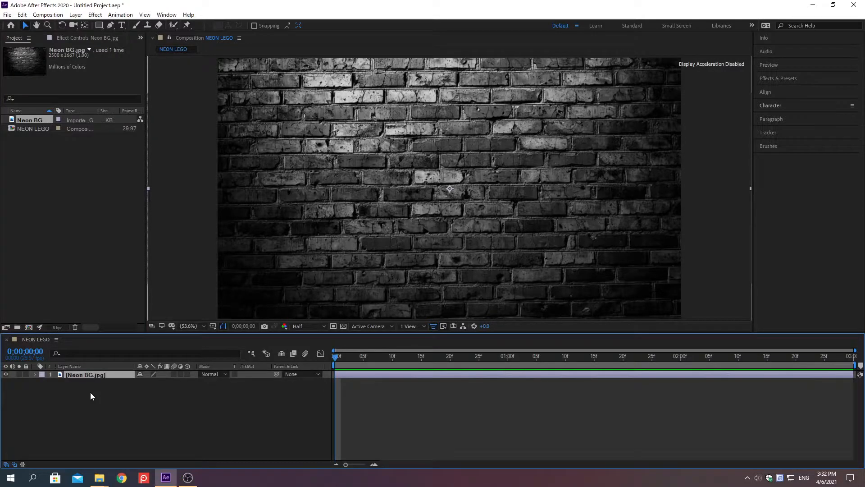
pyautogui.hotkey('ctrl', 'alt', 'f')
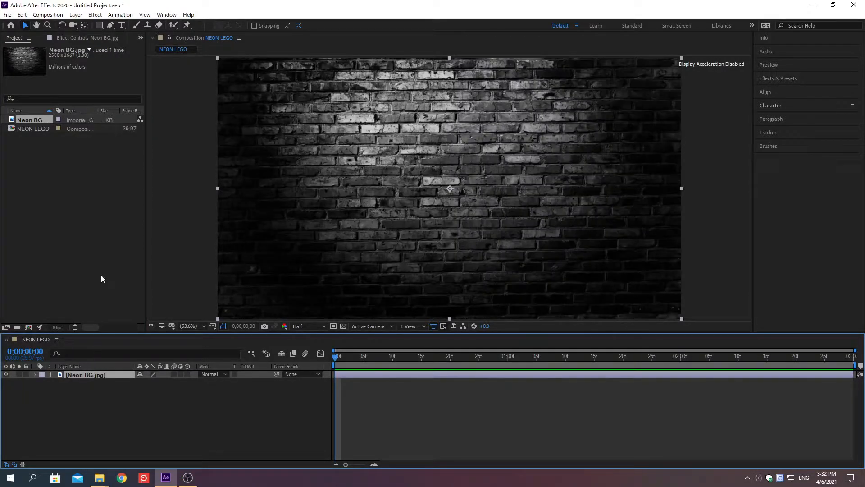
# Step: Add the text NEON over the upper part of the brick wall, keeping the N-Gage font
pyautogui.click(121, 26)
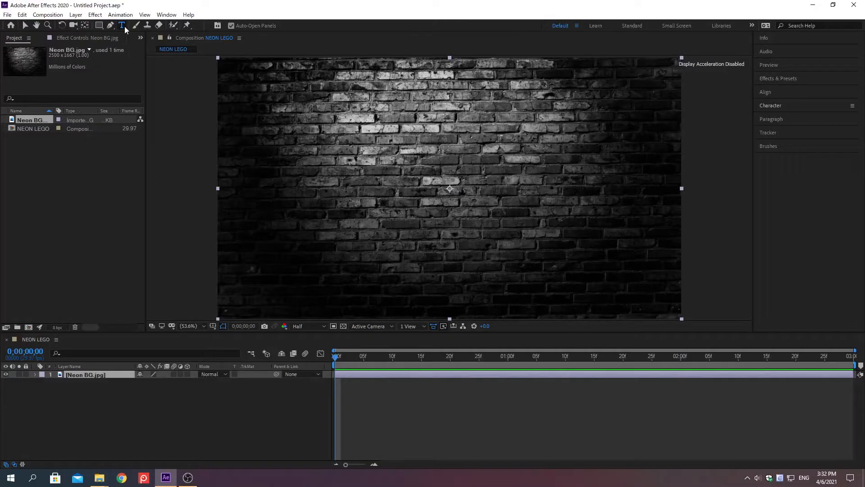
pyautogui.click(362, 177)
pyautogui.write('NEON')
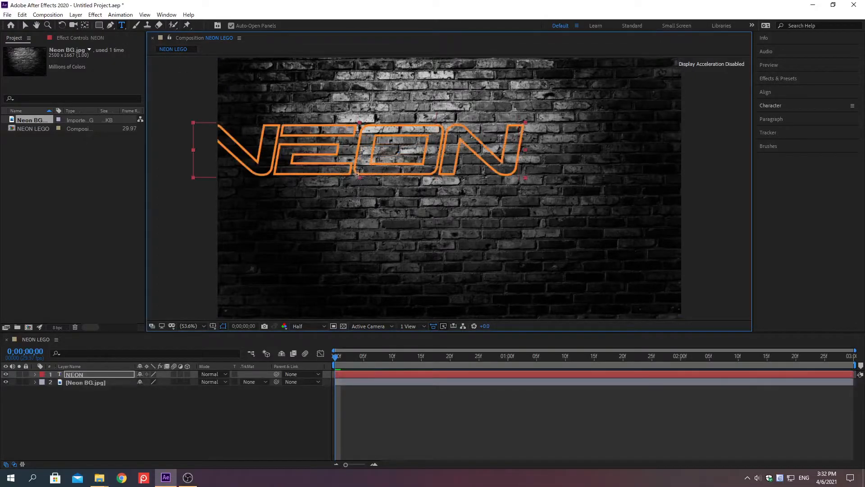
pyautogui.click(771, 105)
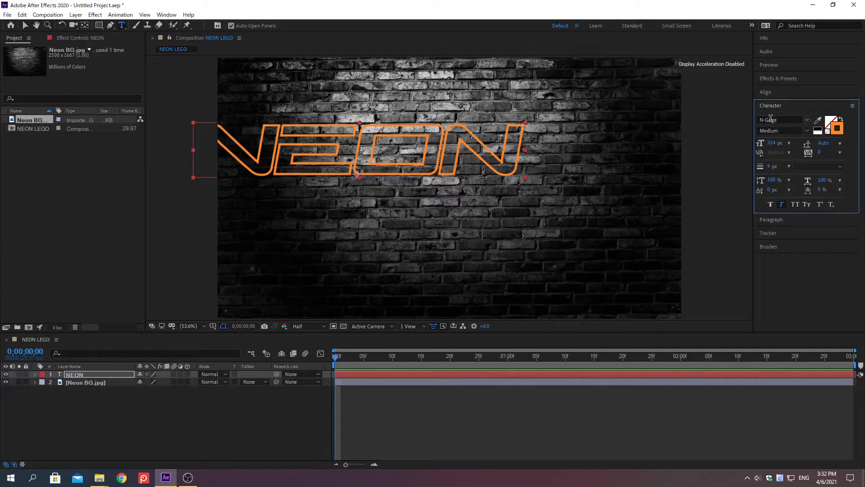
pyautogui.click(771, 119)
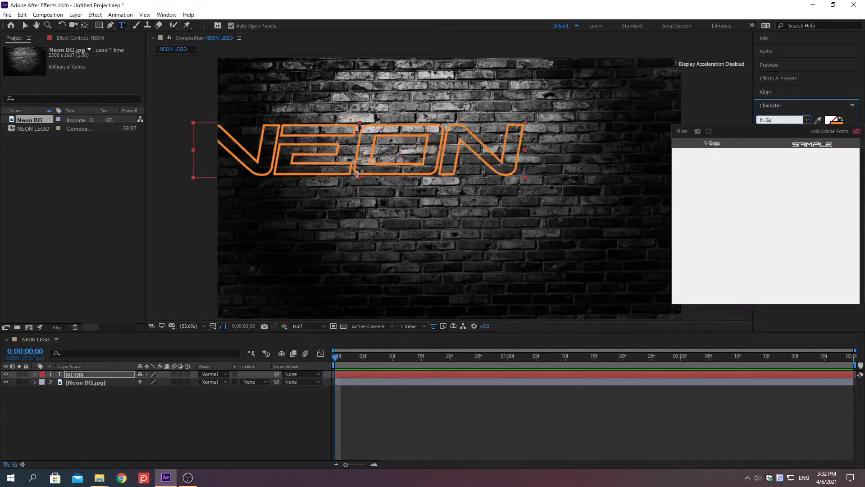
pyautogui.press('Escape')
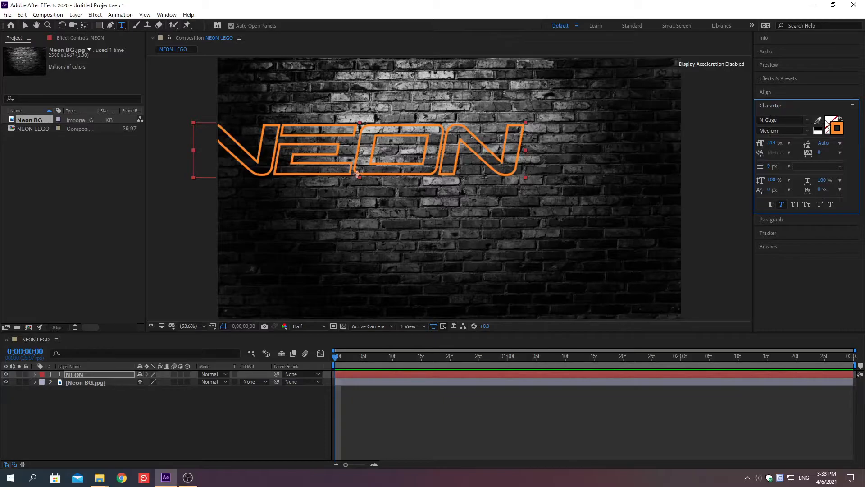
# Step: Set the NEON text's fill color to 000000
pyautogui.click(832, 124)
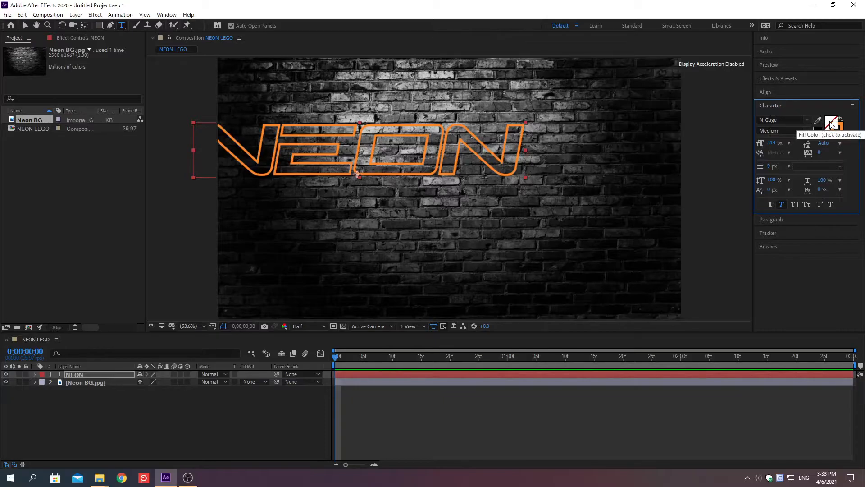
pyautogui.click(832, 124)
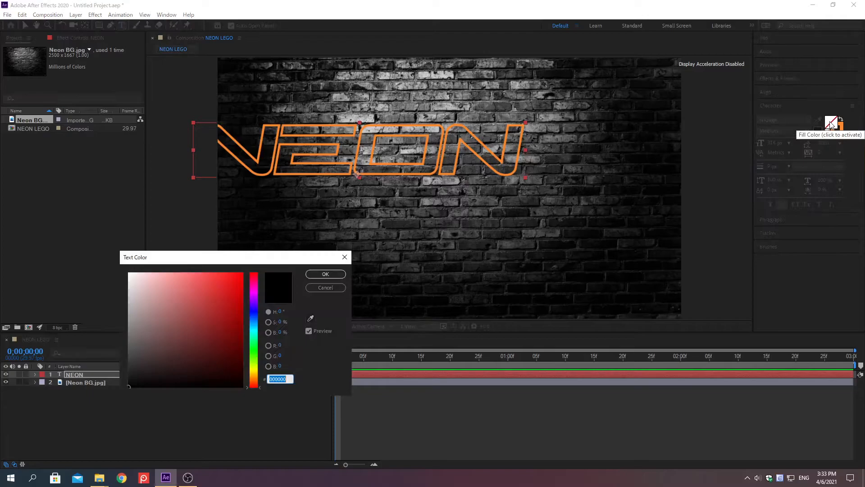
pyautogui.write('000000')
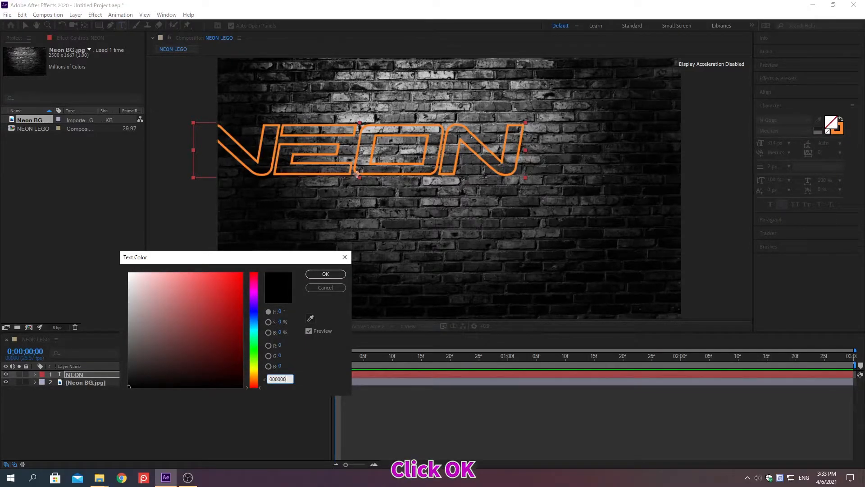
pyautogui.click(325, 274)
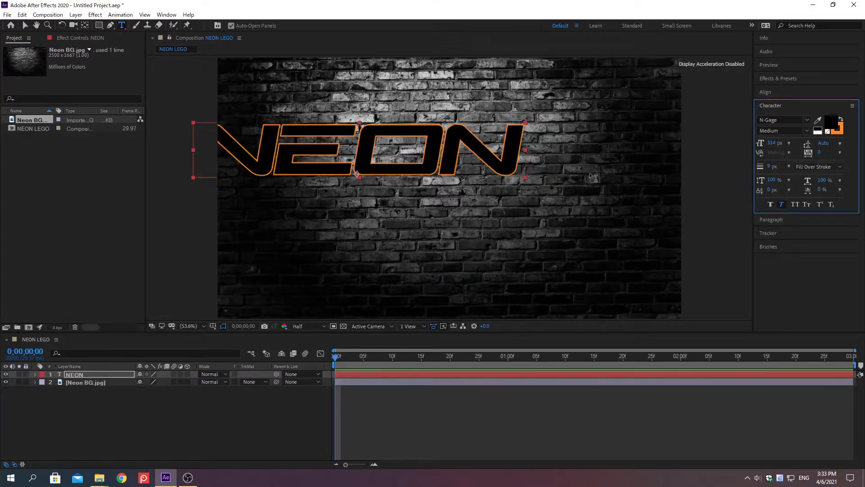
# Step: Set the NEON text's font size to 400 px and remove its fill color
pyautogui.click(773, 144)
pyautogui.write('400')
pyautogui.press('Return')
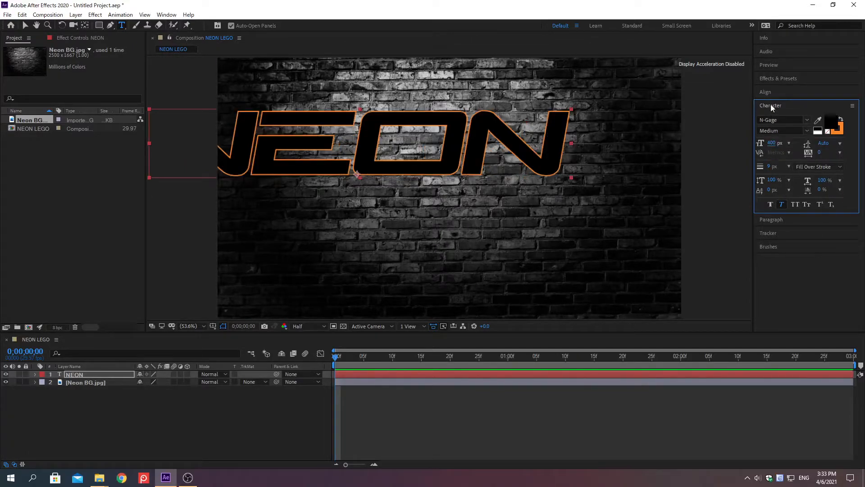
pyautogui.click(829, 130)
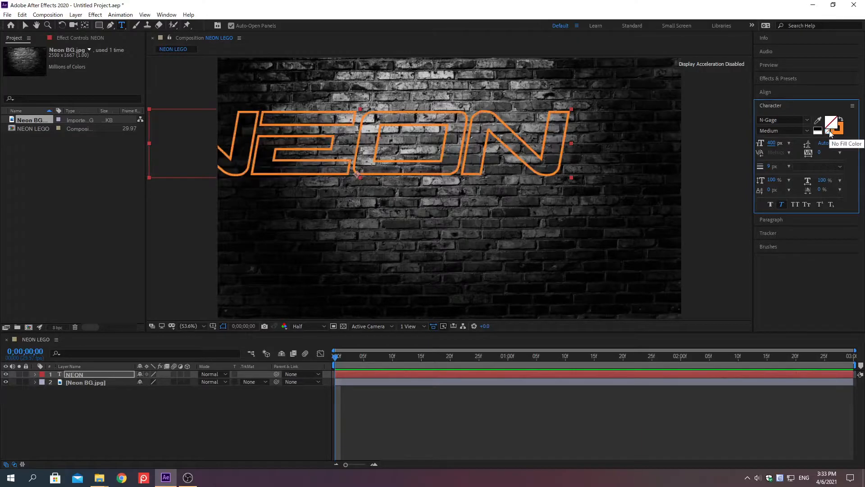
pyautogui.click(771, 106)
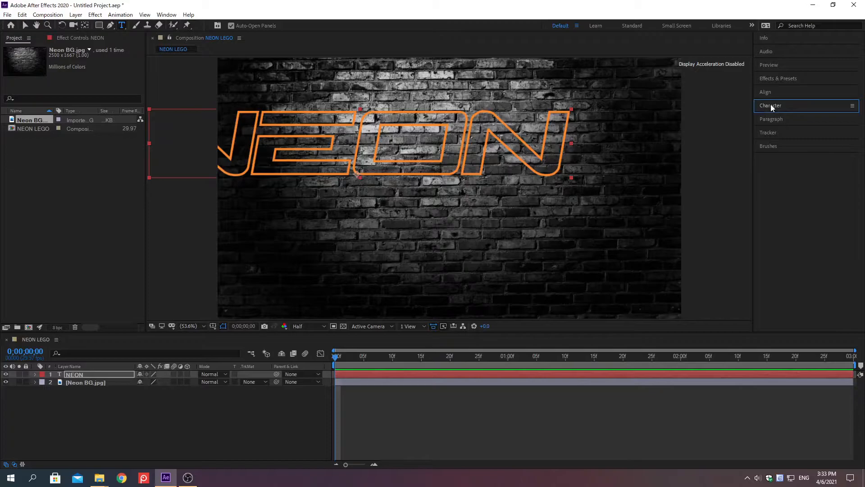
# Step: Change the NEON text's stroke color to FFFFFF
pyautogui.click(771, 105)
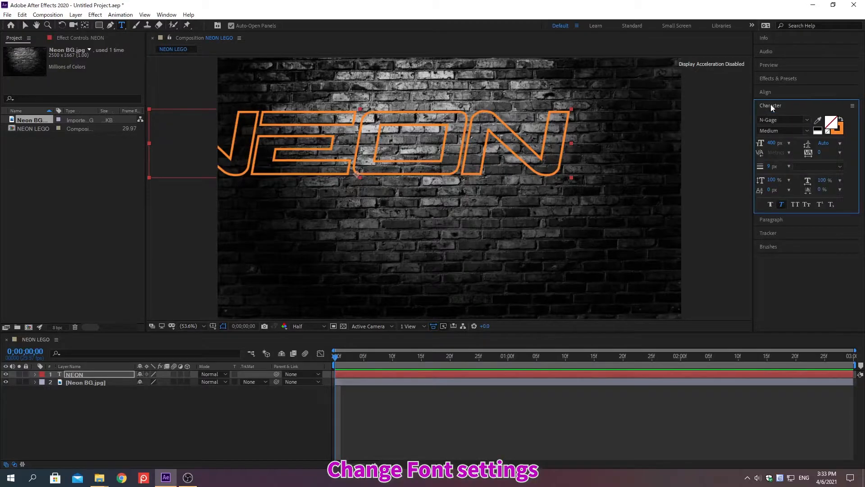
pyautogui.click(841, 130)
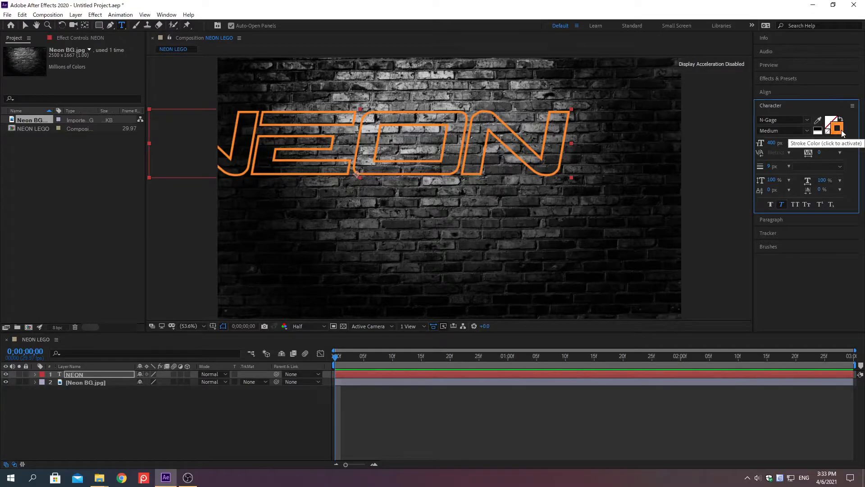
pyautogui.click(841, 130)
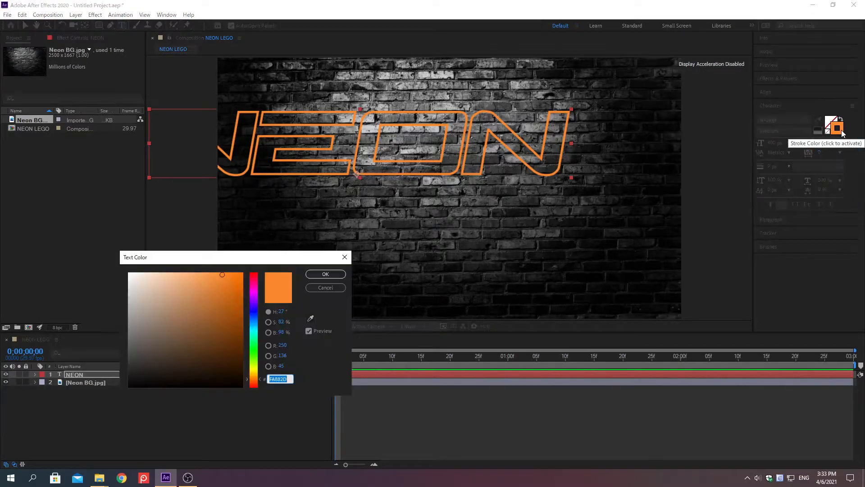
pyautogui.write('FFFFFF')
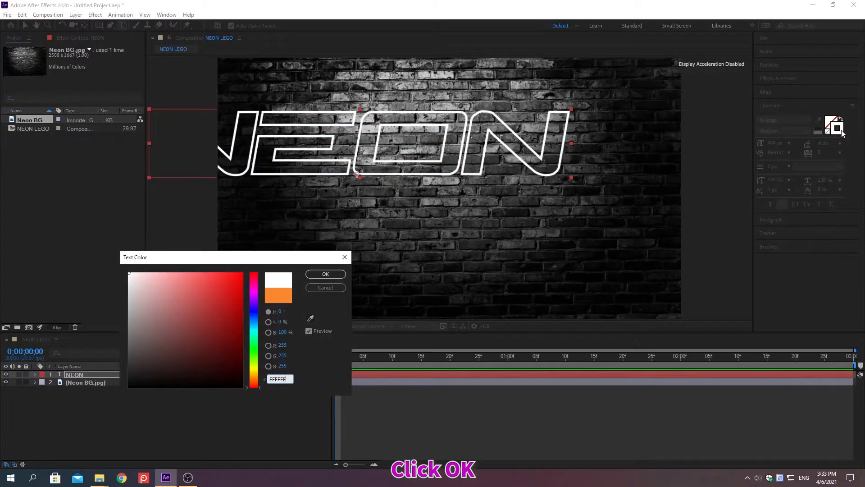
pyautogui.click(338, 275)
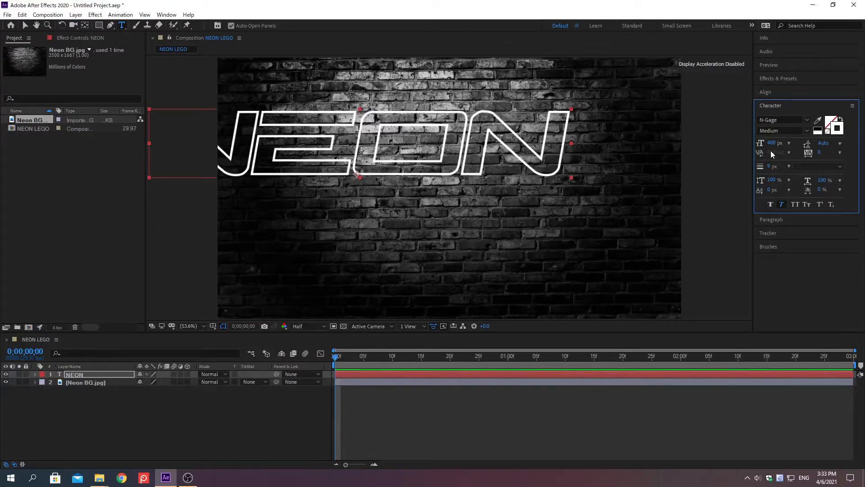
# Step: Set the NEON text's stroke width to 8 px
pyautogui.click(771, 167)
pyautogui.write('8')
pyautogui.press('Return')
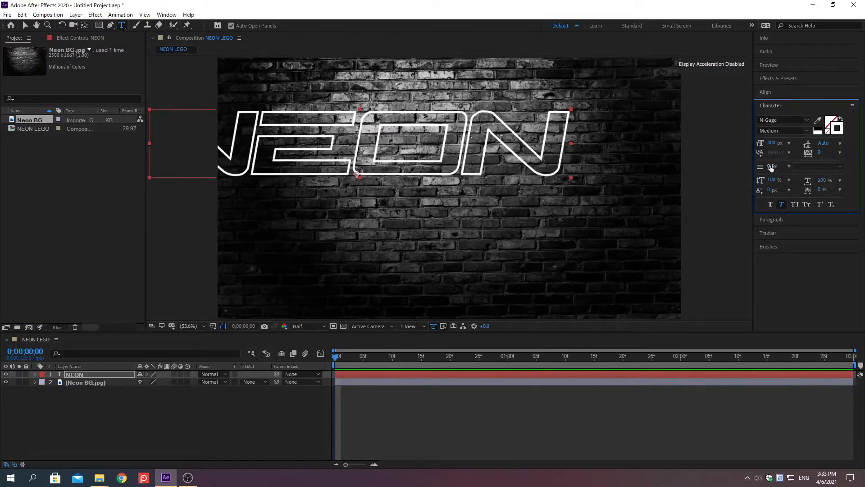
pyautogui.click(771, 106)
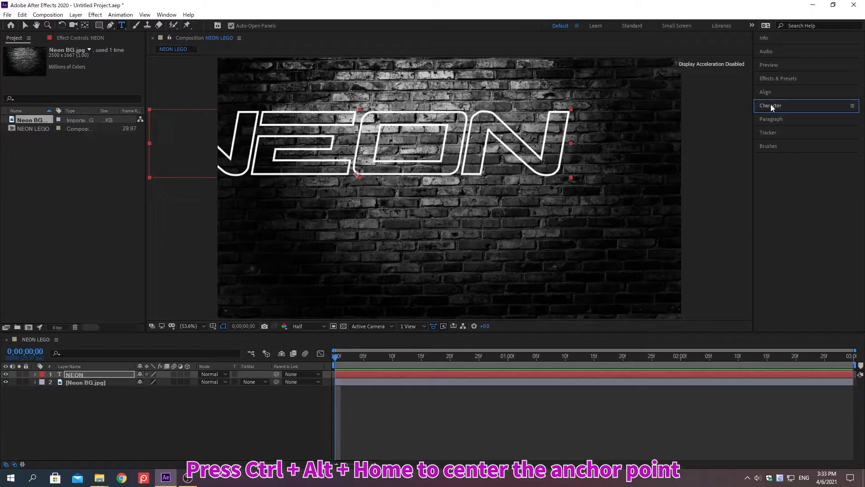
# Step: Center the anchor point within the NEON text and center the layer in the composition
pyautogui.hotkey('ctrl', 'alt', 'Home')
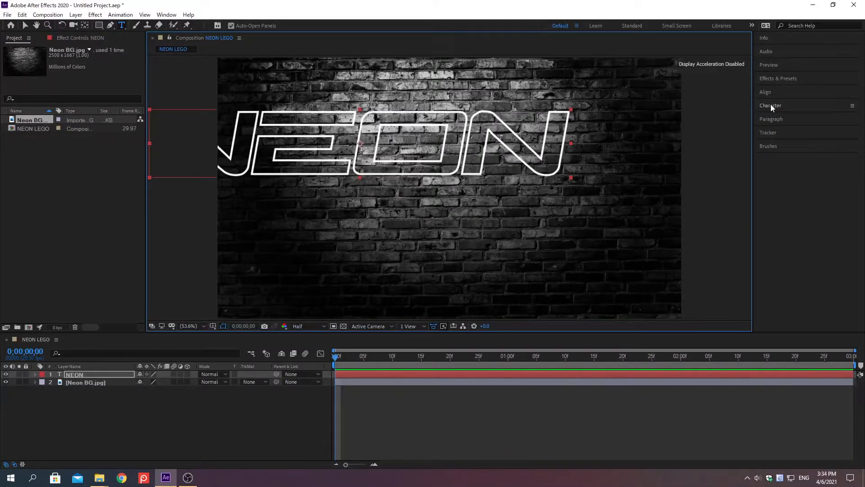
pyautogui.hotkey('ctrl', 'Home')
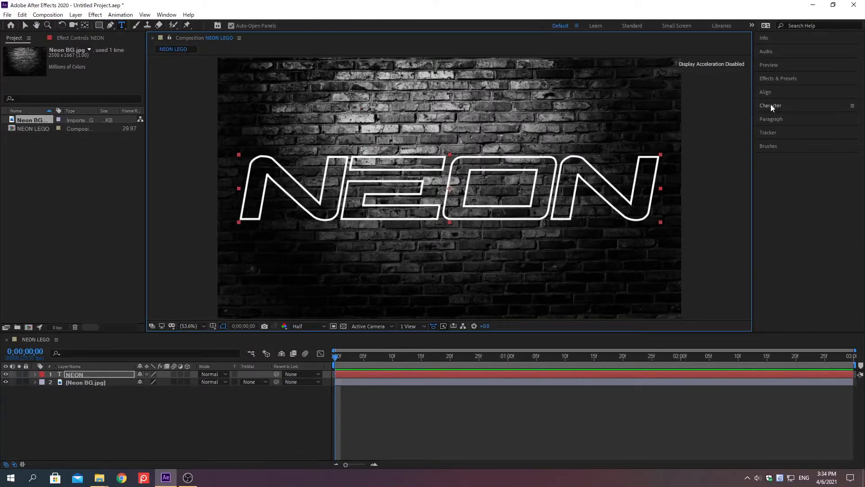
# Step: Change the stroke color of the letter O in the NEON text to FA882D and its stroke width to 9 px
pyautogui.click(443, 181)
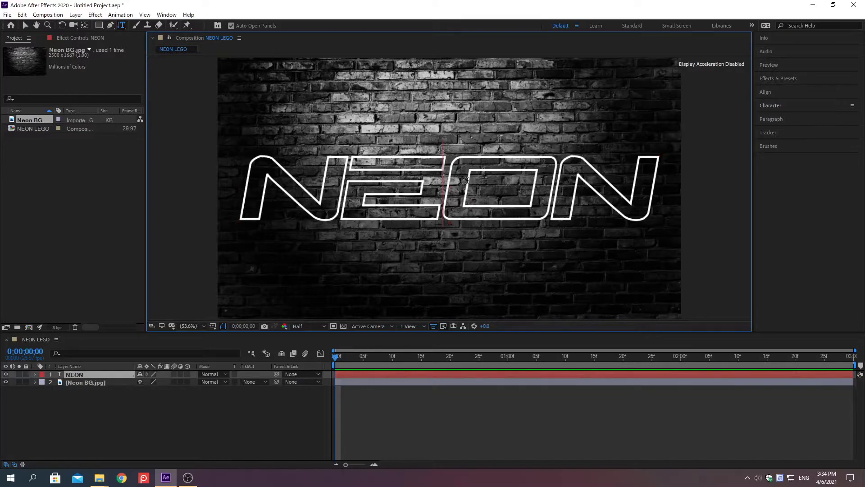
pyautogui.hotkey('shift', 'End')
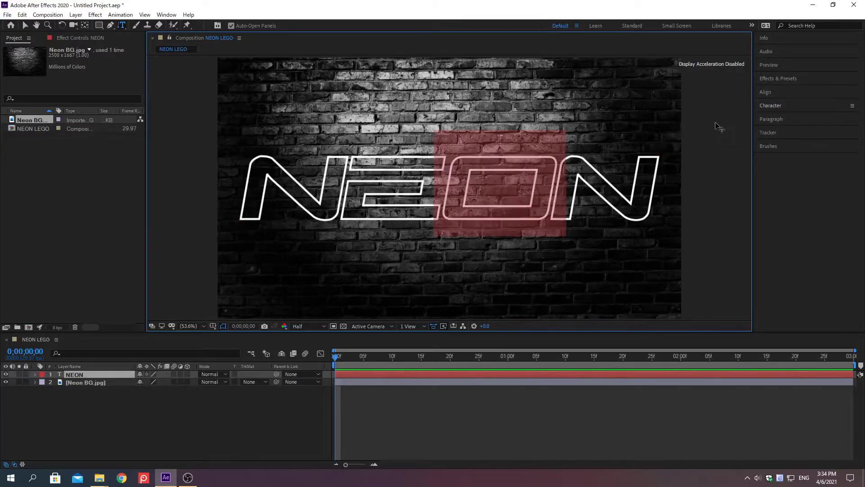
pyautogui.click(772, 105)
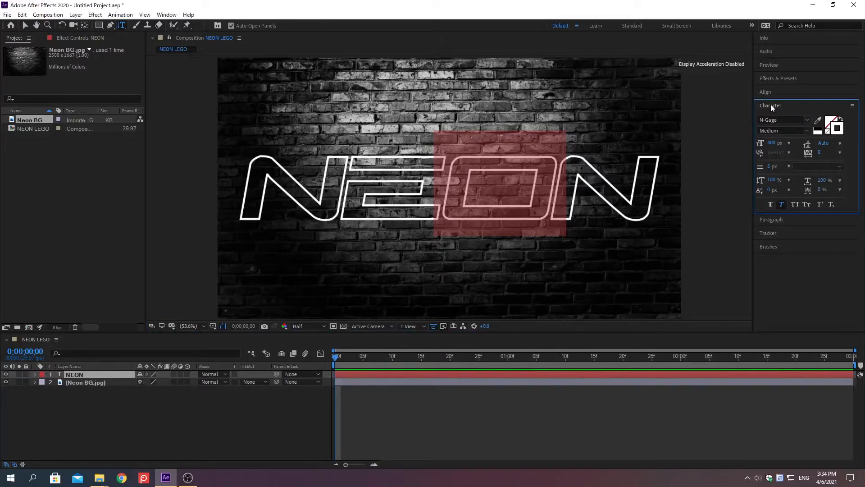
pyautogui.click(839, 129)
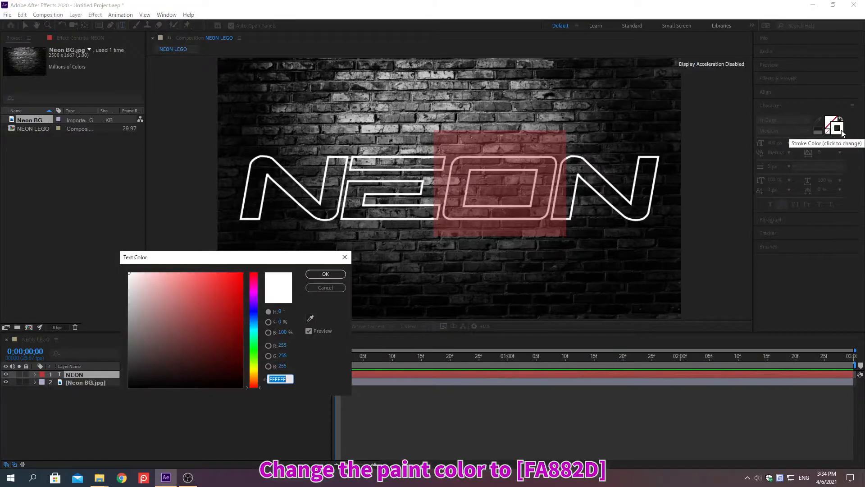
pyautogui.write('FA882D')
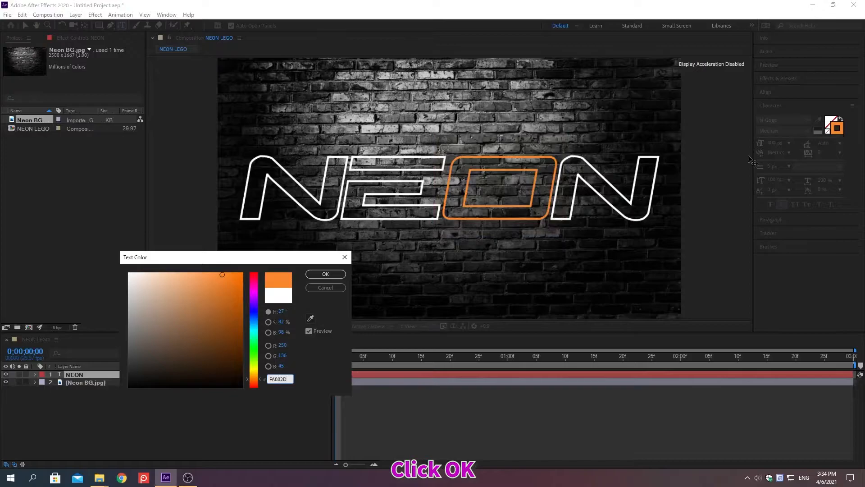
pyautogui.click(326, 274)
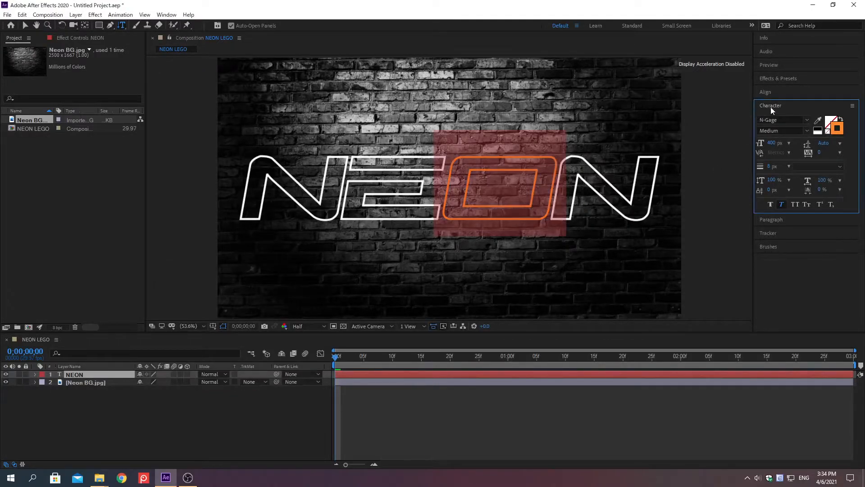
pyautogui.click(772, 168)
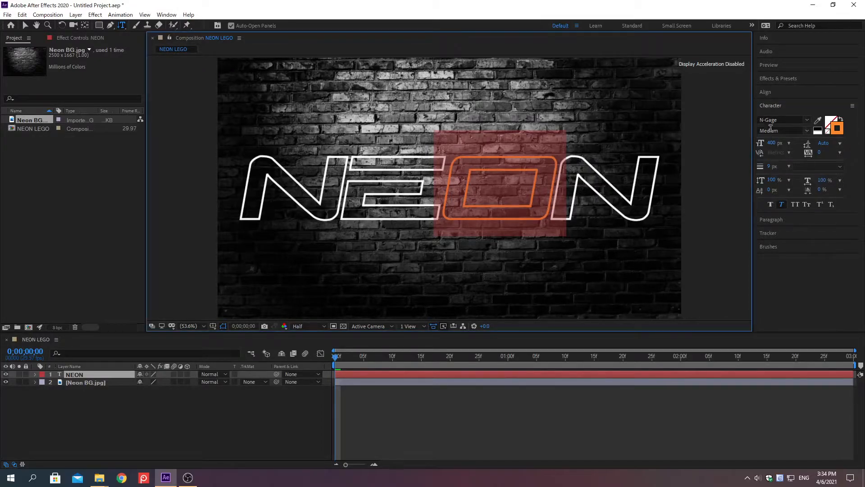
pyautogui.click(771, 106)
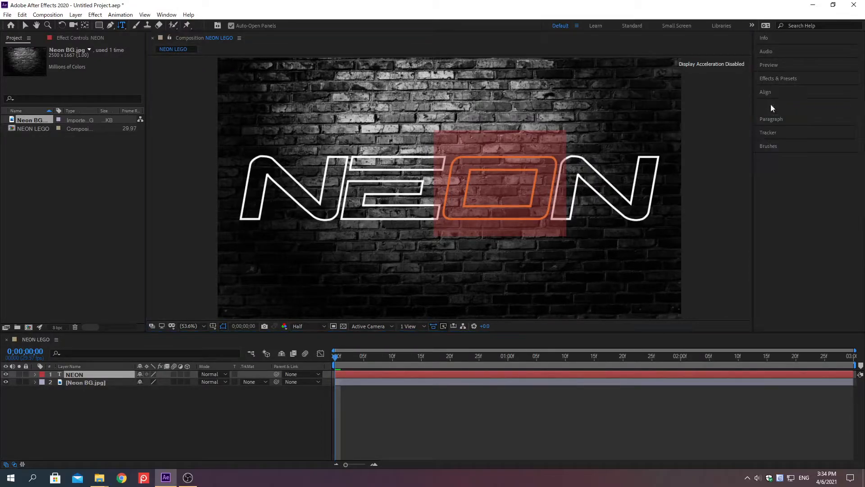
# Step: Pre-compose the NEON text layer as "Base text", moving all attributes into the new composition
pyautogui.click(107, 374)
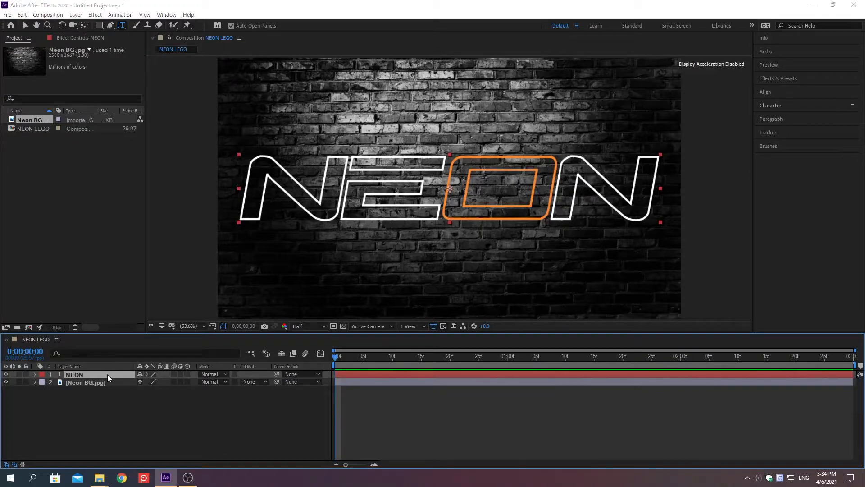
pyautogui.hotkey('ctrl', 'shift', 'c')
pyautogui.write('Base text')
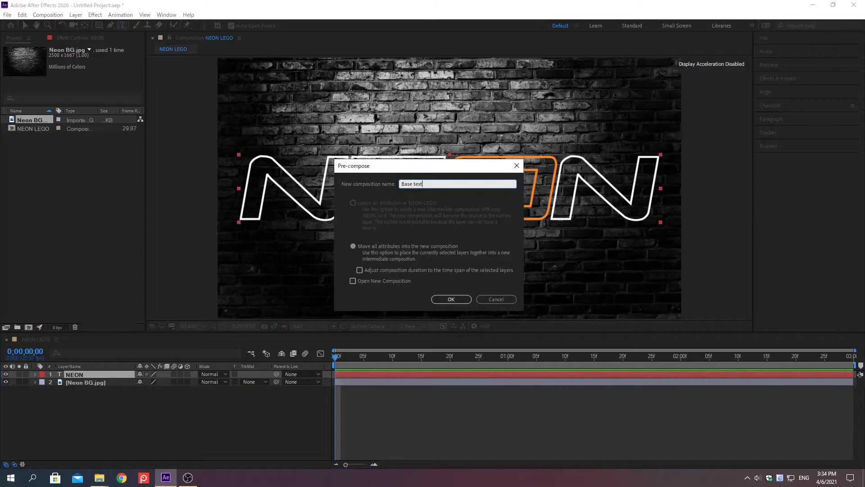
pyautogui.click(353, 246)
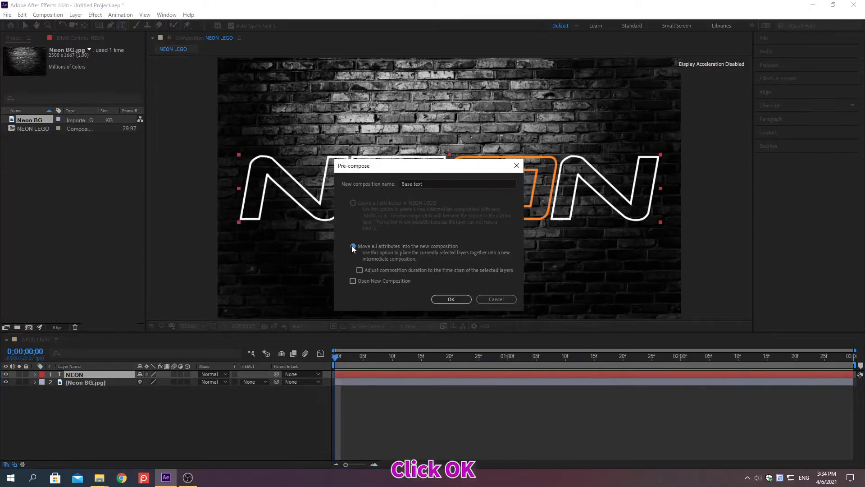
pyautogui.click(452, 299)
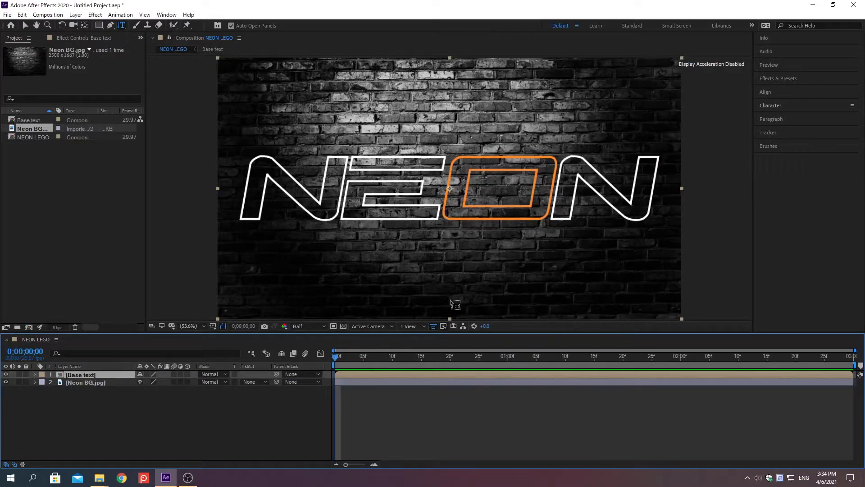
# Step: Duplicate the Base text layer, rename the copy "Shadow" and move it below Base text
pyautogui.hotkey('ctrl', 'd')
pyautogui.press('Return')
pyautogui.write('Shadow')
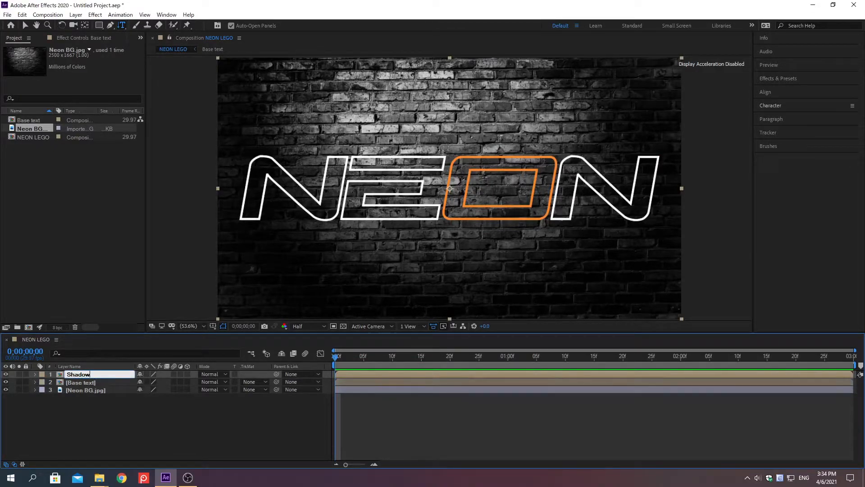
pyautogui.press('Return')
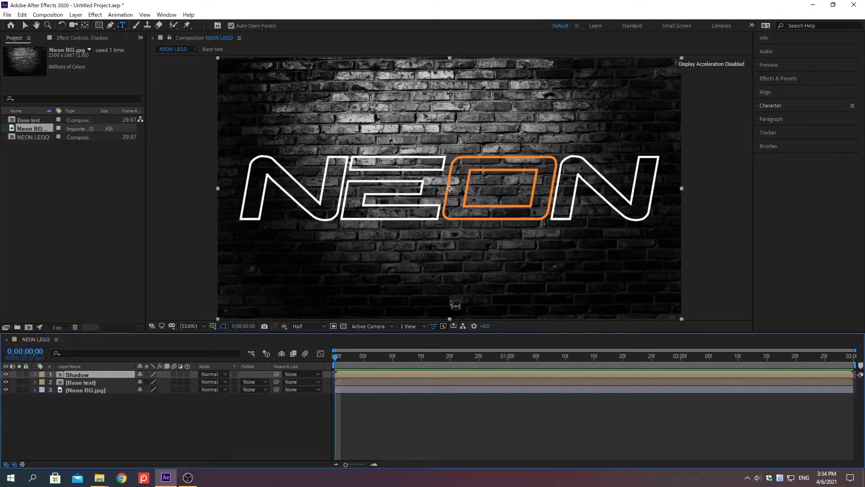
pyautogui.hotkey('ctrl', '[')
# Step: Find the Drop Shadow effect and apply it to the Shadow layer
pyautogui.click(779, 79)
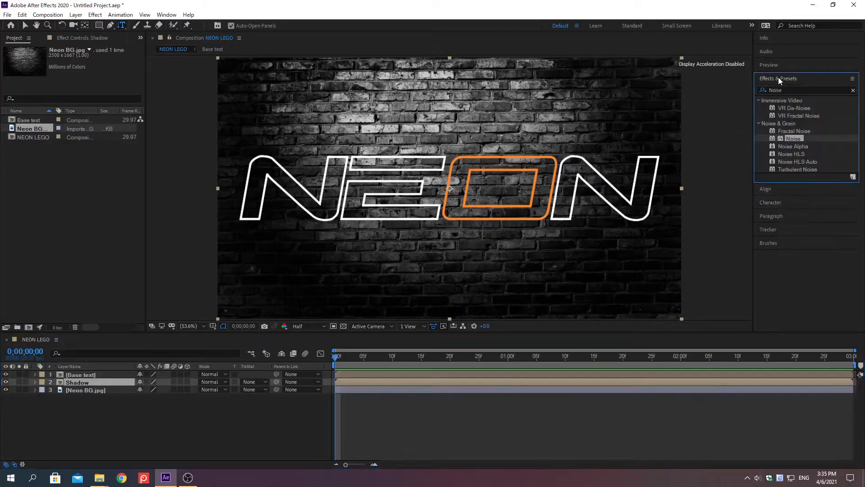
pyautogui.click(853, 90)
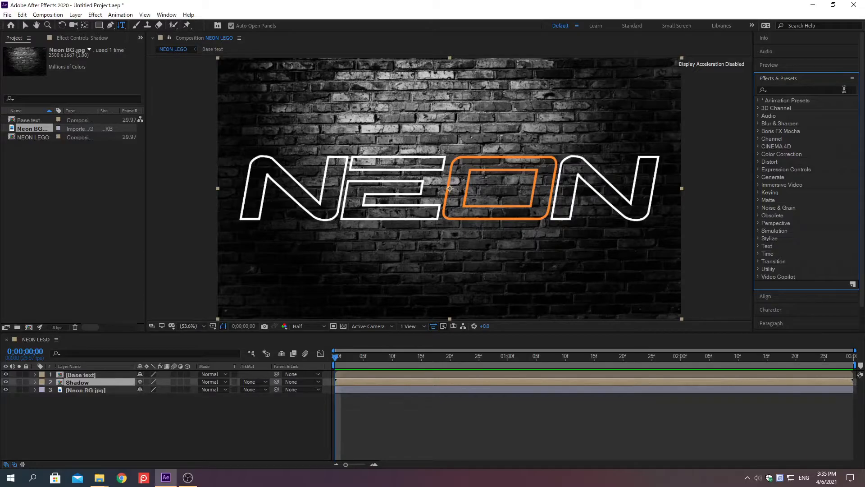
pyautogui.click(778, 89)
pyautogui.write('Drop Shadow')
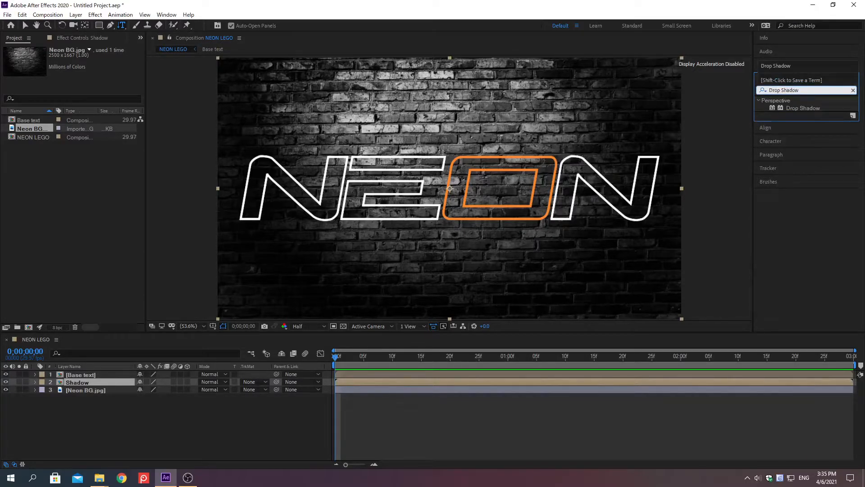
pyautogui.press('Return')
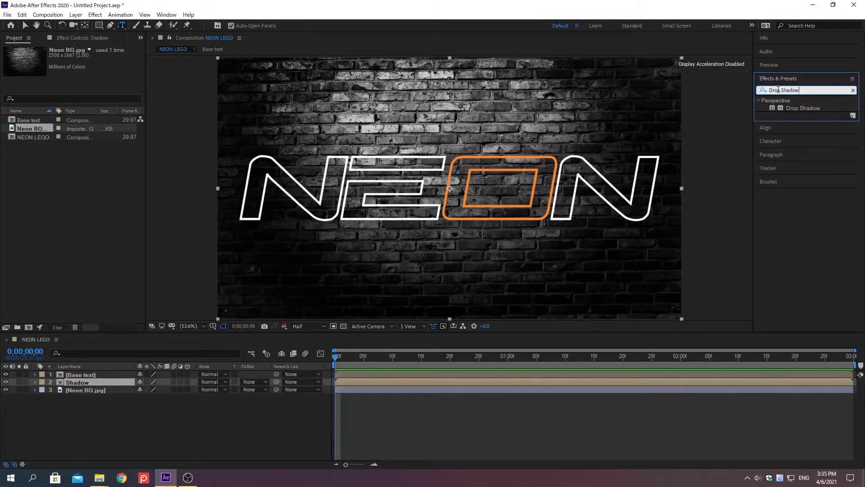
pyautogui.press('Return')
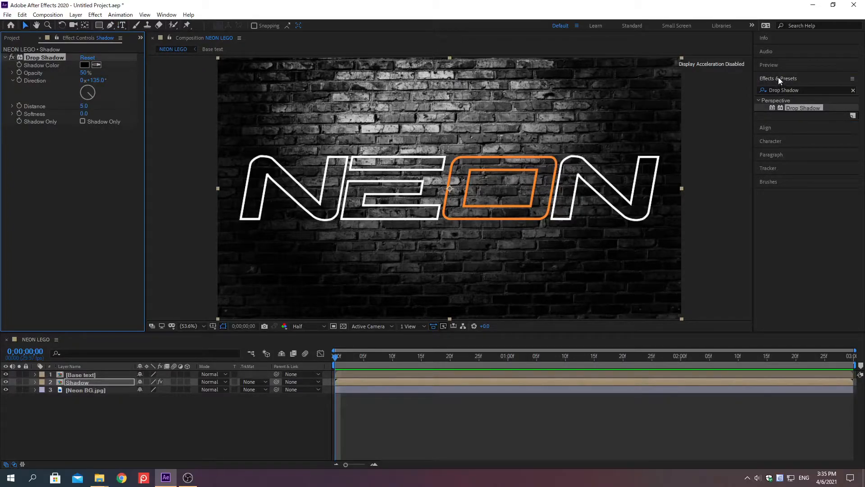
pyautogui.click(779, 78)
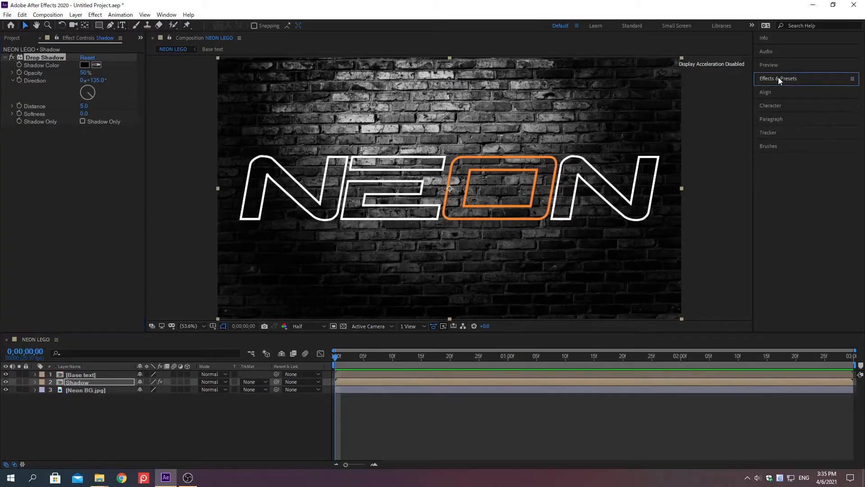
# Step: Enable Shadow Only on the Shadow layer's Drop Shadow and set its opacity to 70%
pyautogui.click(83, 121)
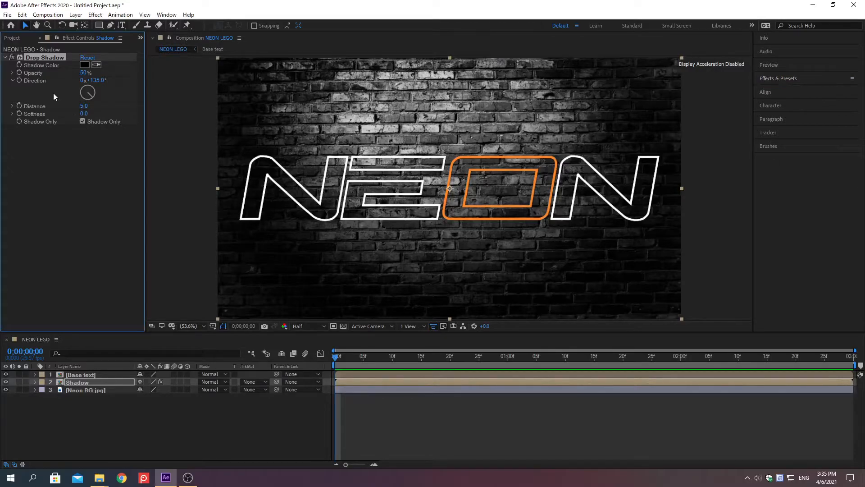
pyautogui.rightClick(34, 75)
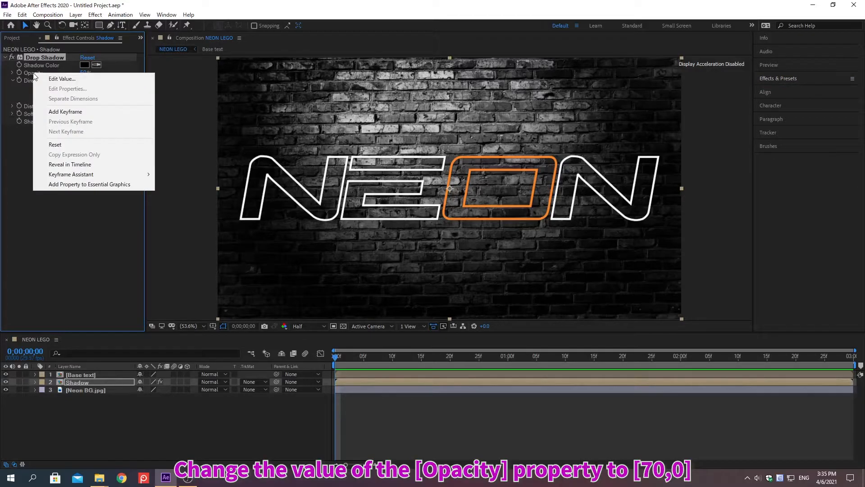
pyautogui.click(62, 79)
pyautogui.write('70')
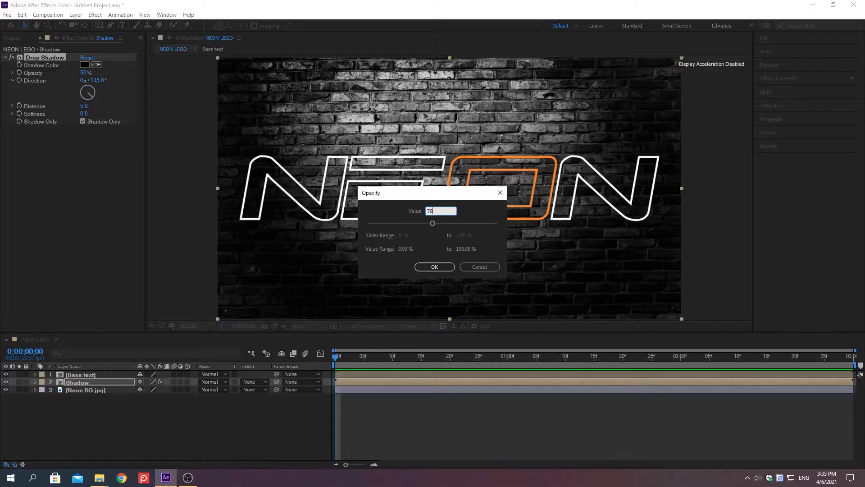
pyautogui.press('Return')
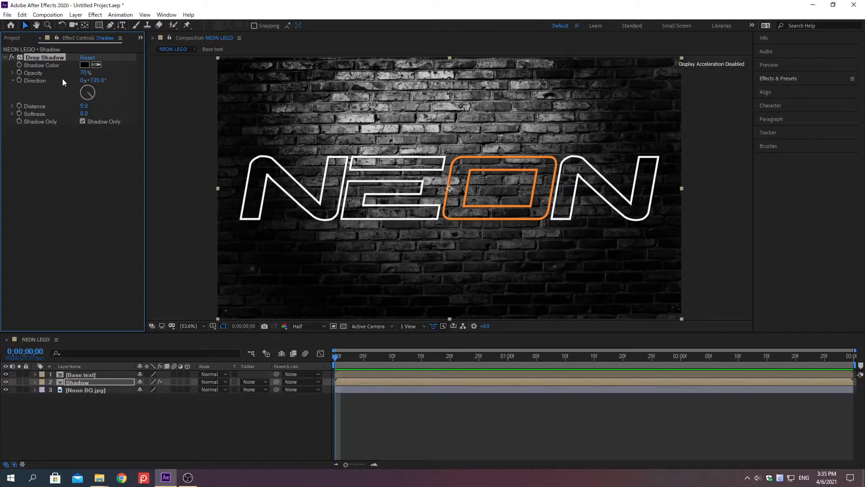
# Step: Set the Shadow layer's Drop Shadow direction to -77° and its distance to 7
pyautogui.rightClick(36, 83)
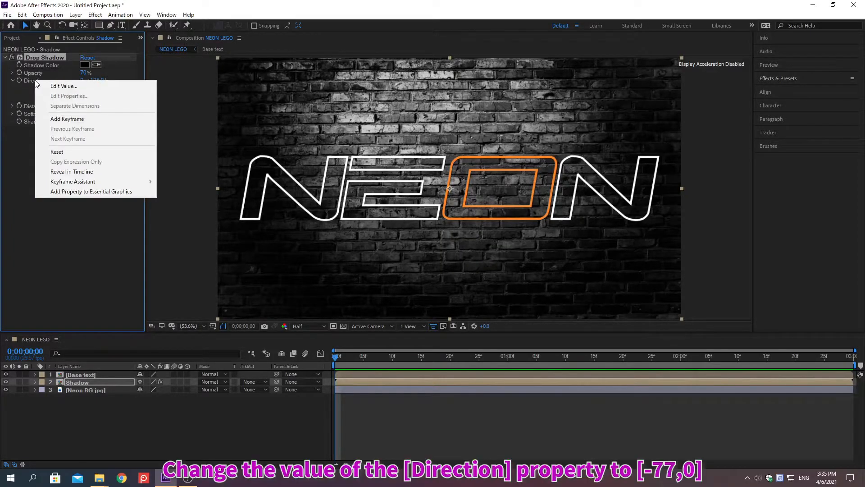
pyautogui.click(64, 86)
pyautogui.write('-77')
pyautogui.press('Return')
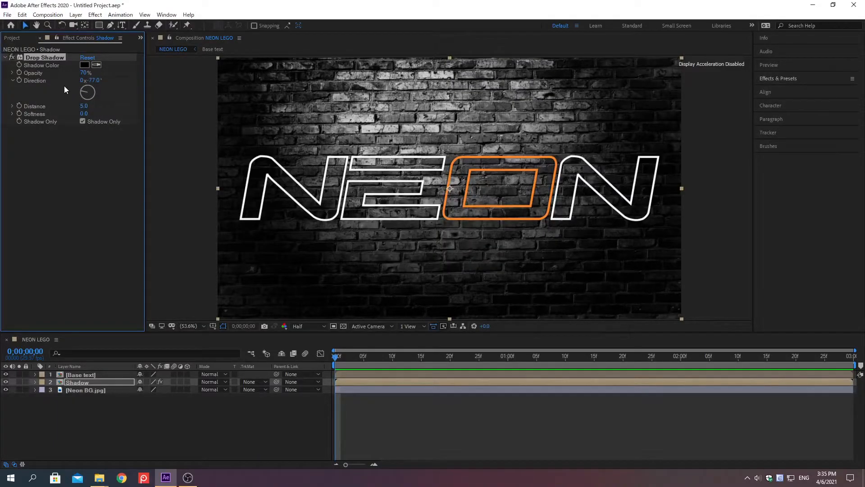
pyautogui.rightClick(36, 106)
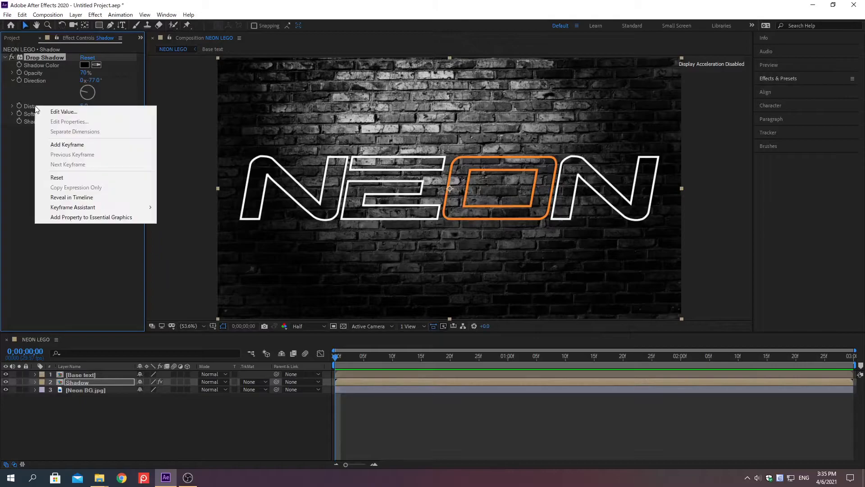
pyautogui.click(64, 112)
pyautogui.write('7')
pyautogui.press('Return')
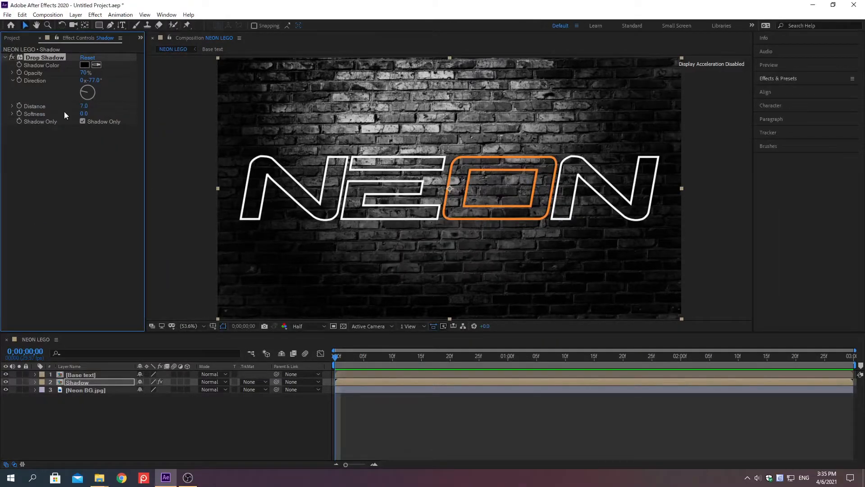
# Step: Duplicate the Shadow layer and set the copy's Drop Shadow opacity to 48%
pyautogui.click(112, 457)
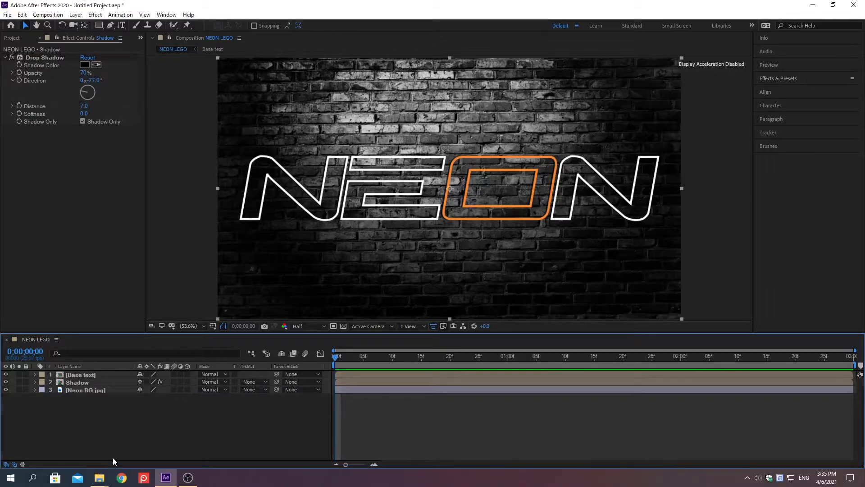
pyautogui.press('KP_2')
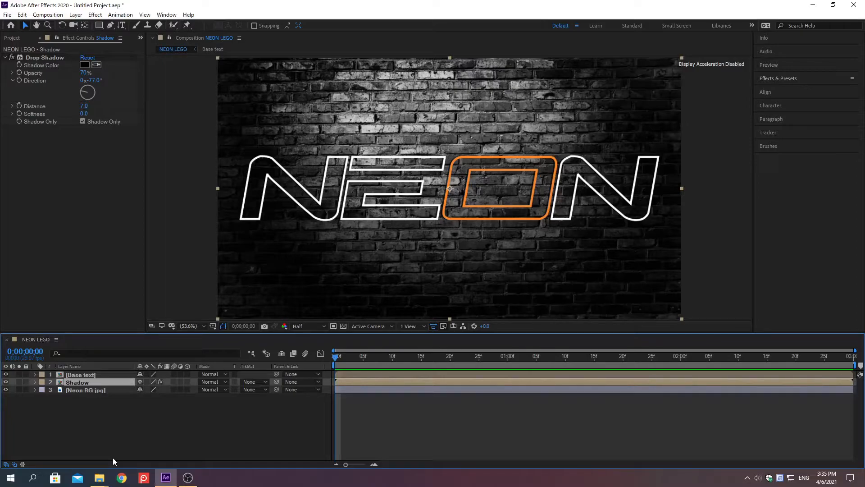
pyautogui.hotkey('ctrl', 'd')
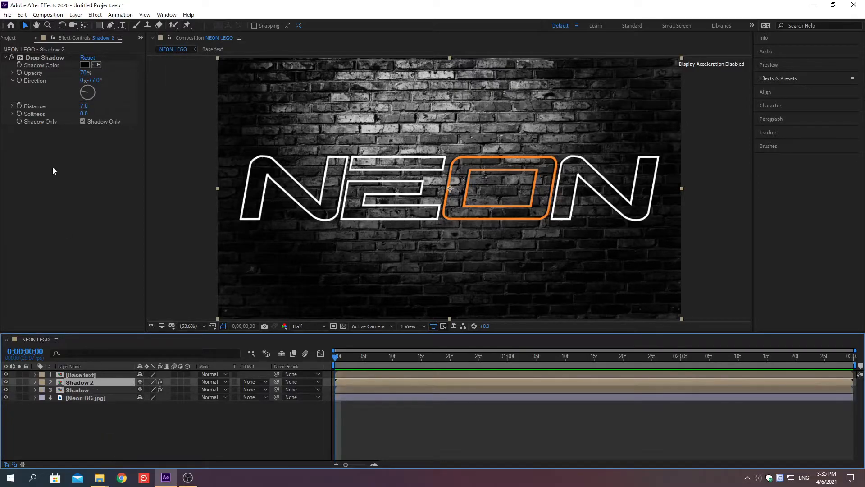
pyautogui.rightClick(35, 75)
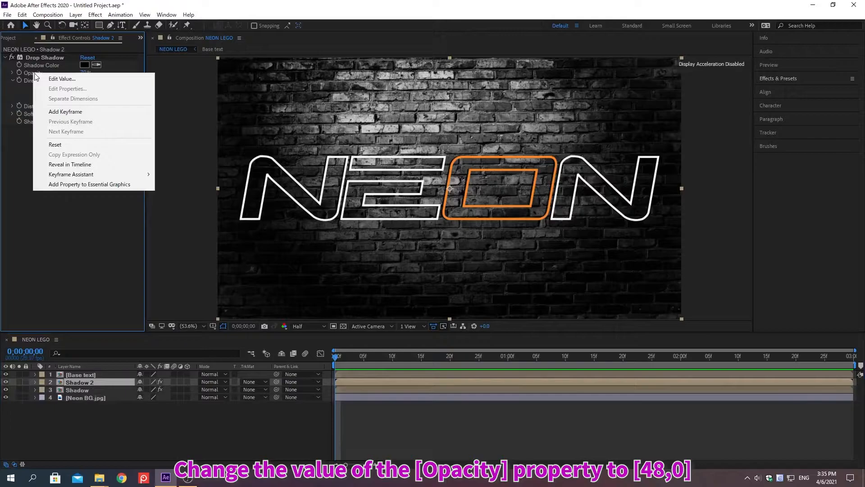
pyautogui.click(62, 80)
pyautogui.write('48,0')
pyautogui.press('Return')
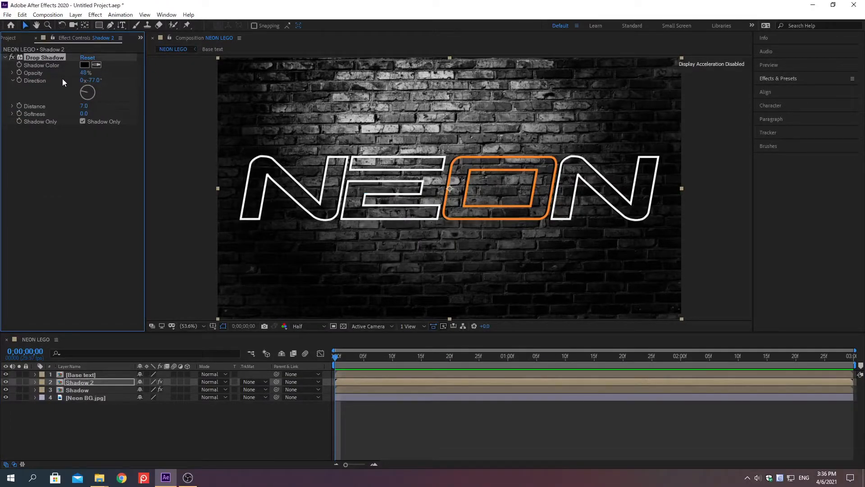
# Step: Duplicate the Shadow 2 layer and rename the copy Inner Shadow
pyautogui.click(113, 458)
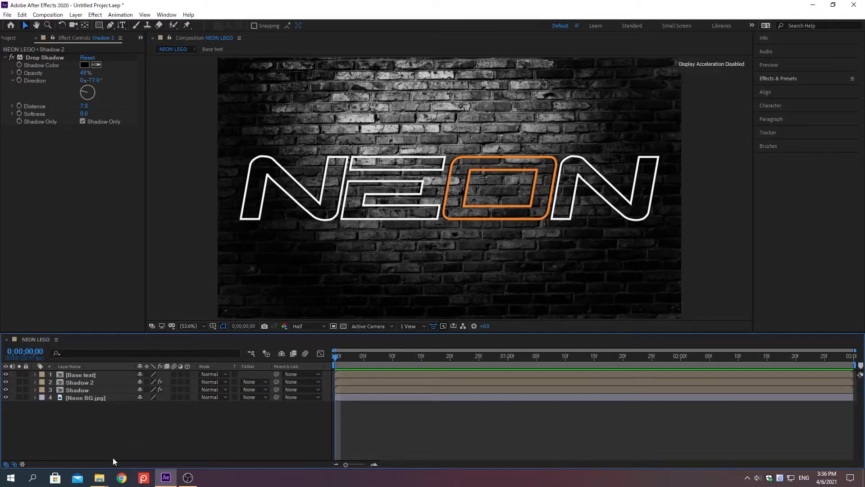
pyautogui.press('KP_2')
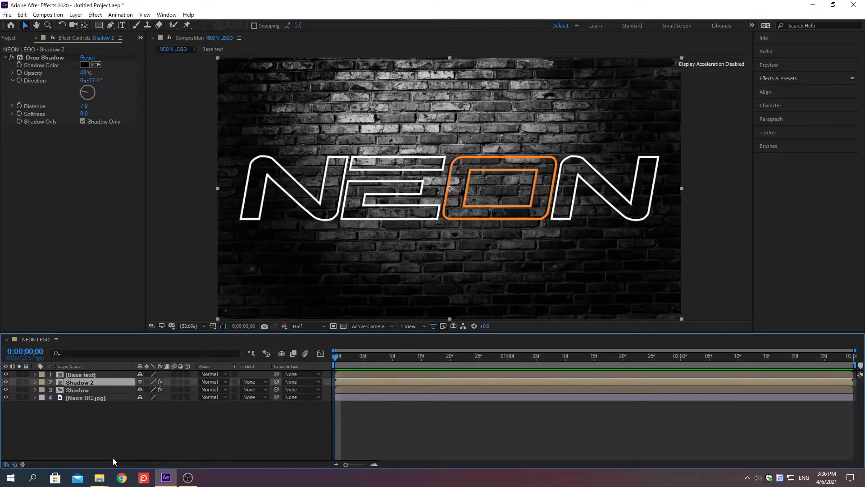
pyautogui.hotkey('ctrl', 'd')
pyautogui.press('Return')
pyautogui.write('Inner Shadow')
pyautogui.press('Return')
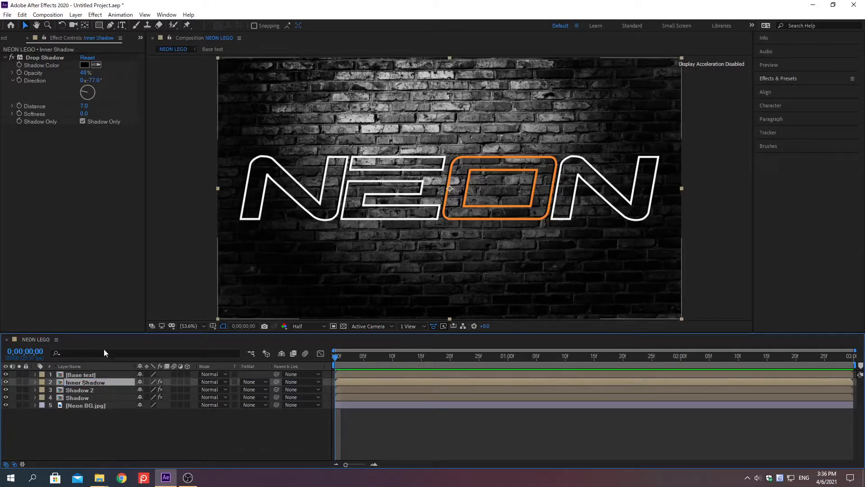
# Step: Add a Stroke layer style to the Inner Shadow layer and set its size to 18
pyautogui.click(76, 14)
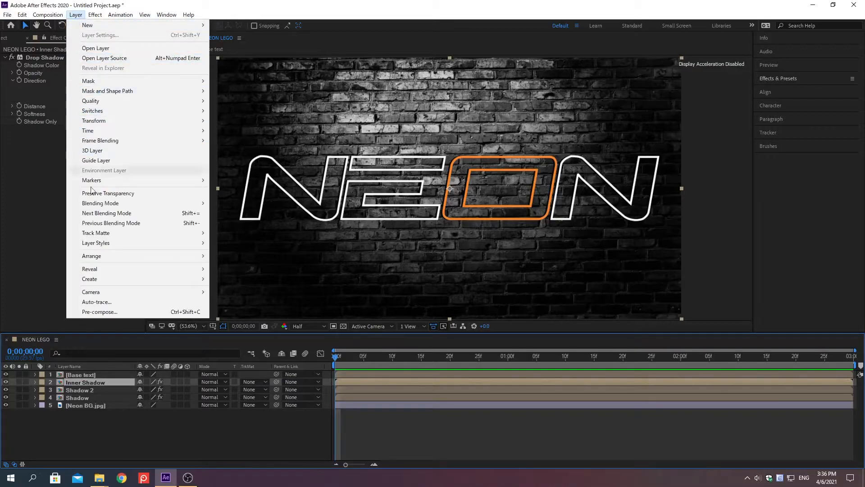
pyautogui.moveTo(96, 243)
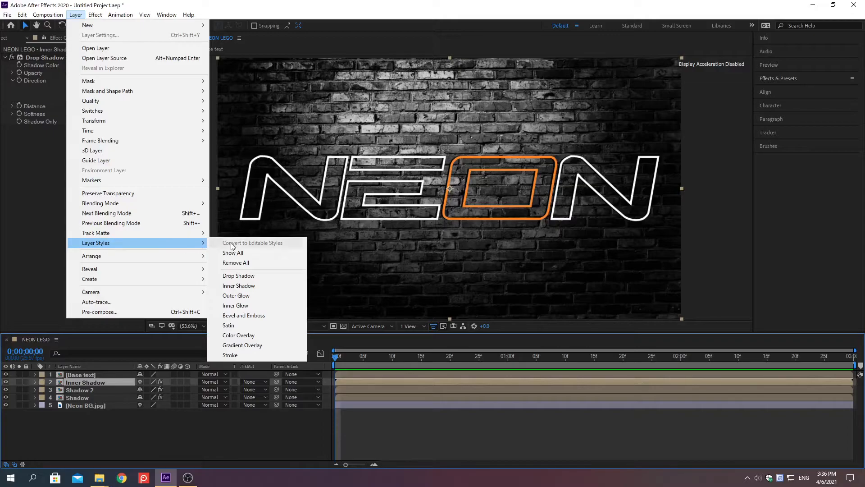
pyautogui.click(231, 357)
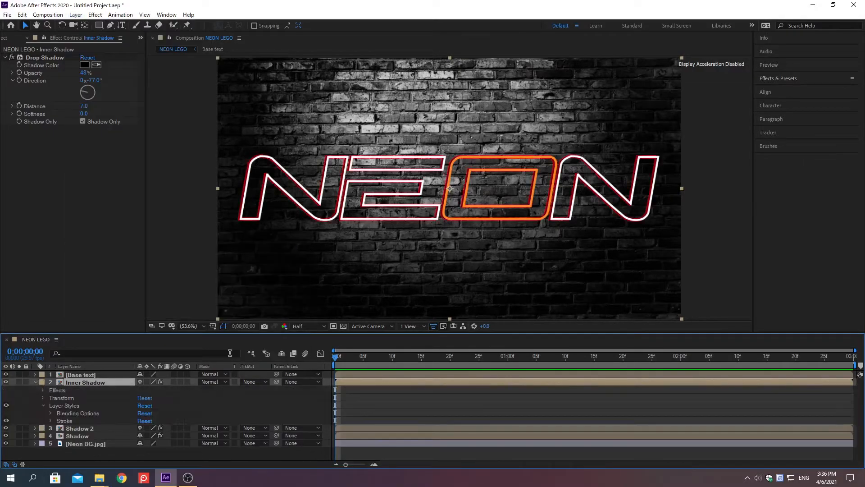
pyautogui.click(50, 420)
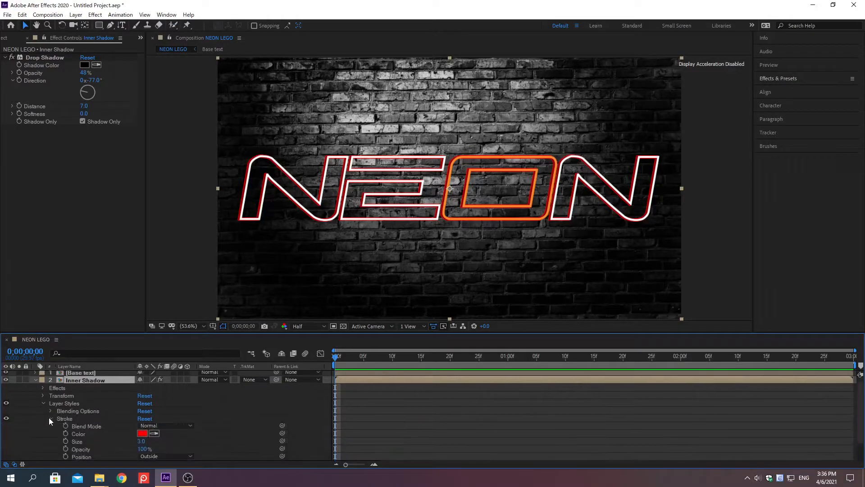
pyautogui.rightClick(76, 440)
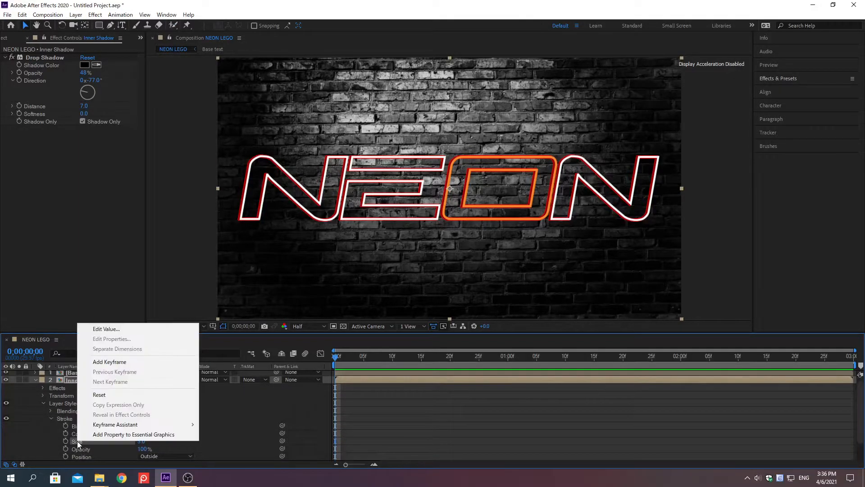
pyautogui.click(106, 328)
pyautogui.write('18')
pyautogui.press('Return')
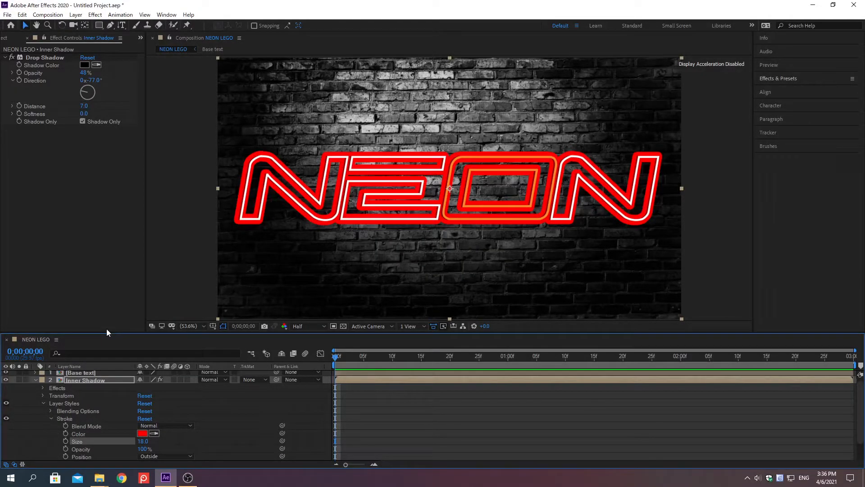
# Step: Set the Inner Shadow layer's stroke color to FFFFFF and its position to Inside
pyautogui.rightClick(78, 434)
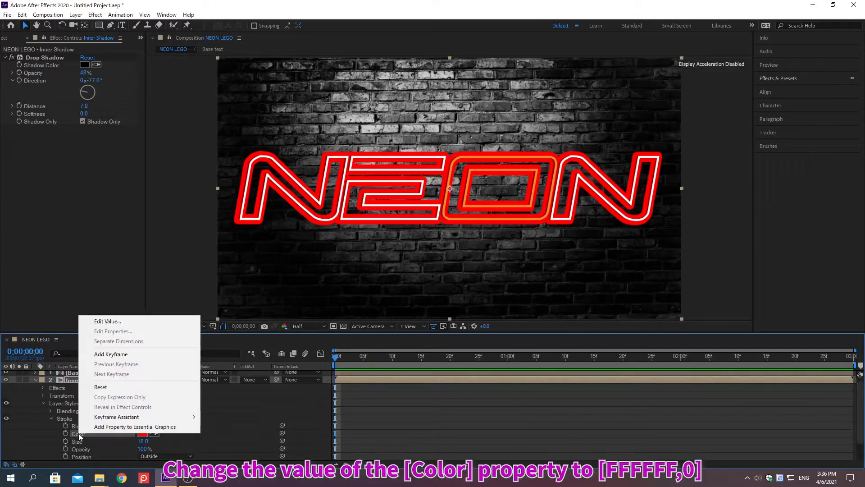
pyautogui.click(108, 321)
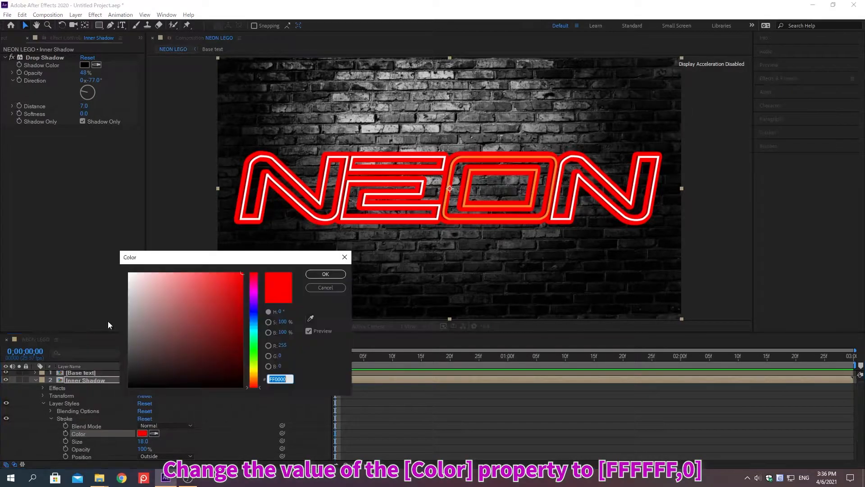
pyautogui.write('FFFFFF')
pyautogui.press('Return')
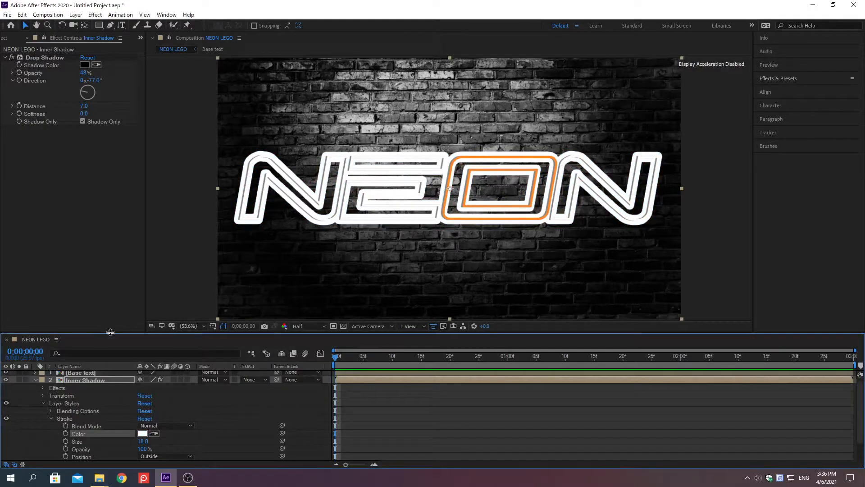
pyautogui.click(138, 457)
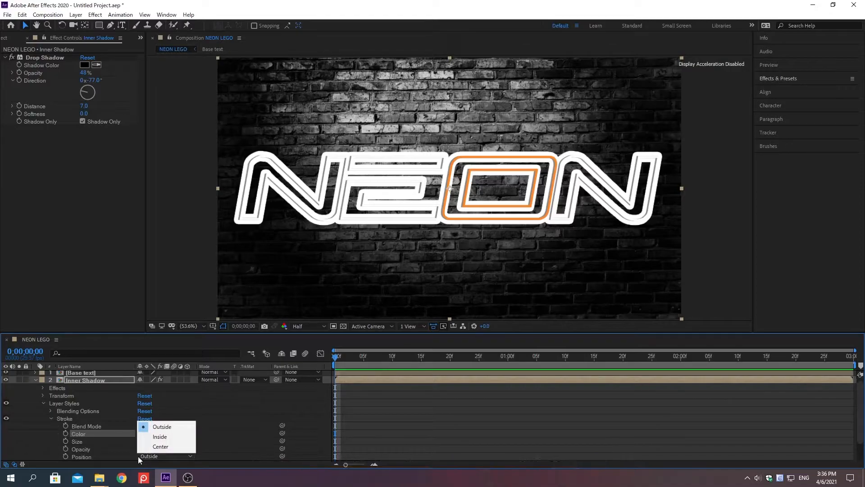
pyautogui.click(159, 436)
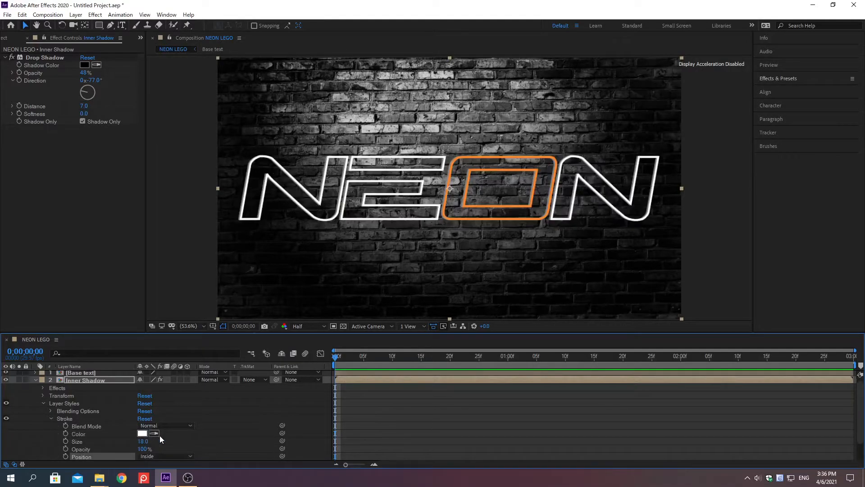
pyautogui.click(51, 418)
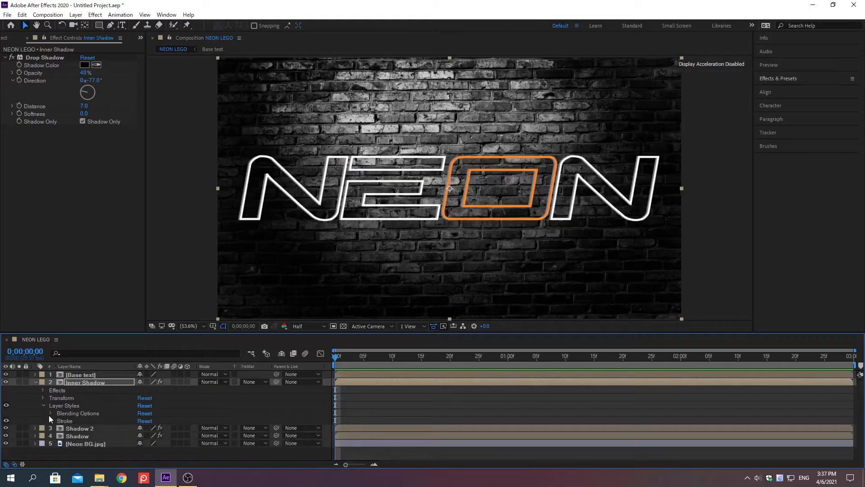
pyautogui.click(36, 382)
# Step: Find the Gaussian Blur effect and apply it to the Inner Shadow layer
pyautogui.click(778, 78)
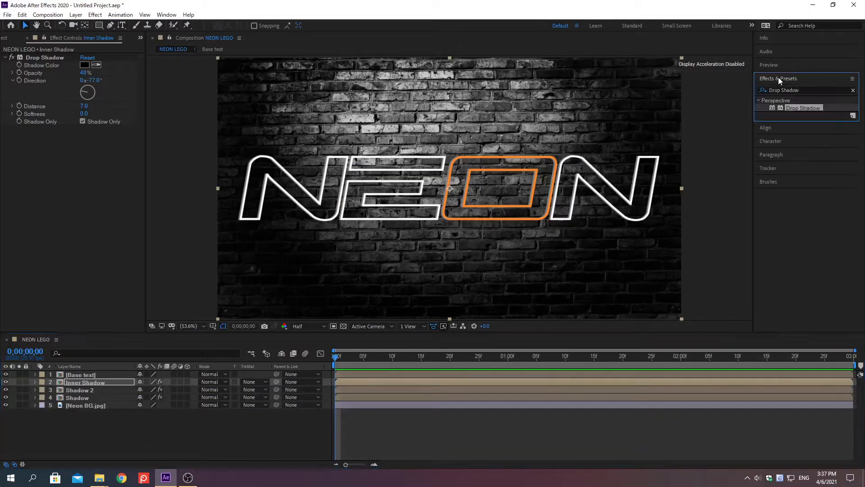
pyautogui.click(853, 91)
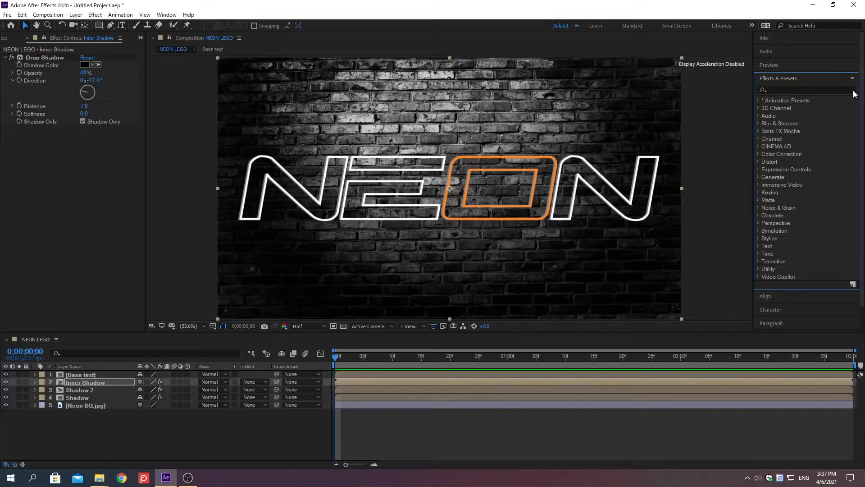
pyautogui.click(779, 89)
pyautogui.write('Ga')
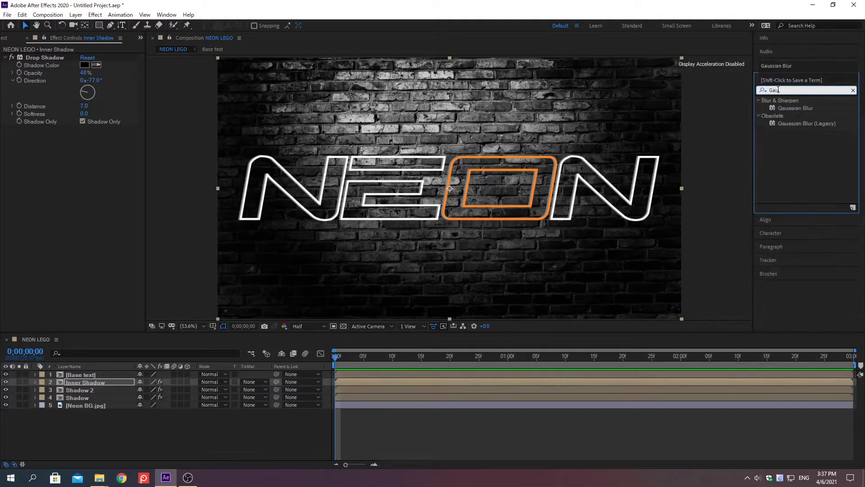
pyautogui.write('ussian Blur')
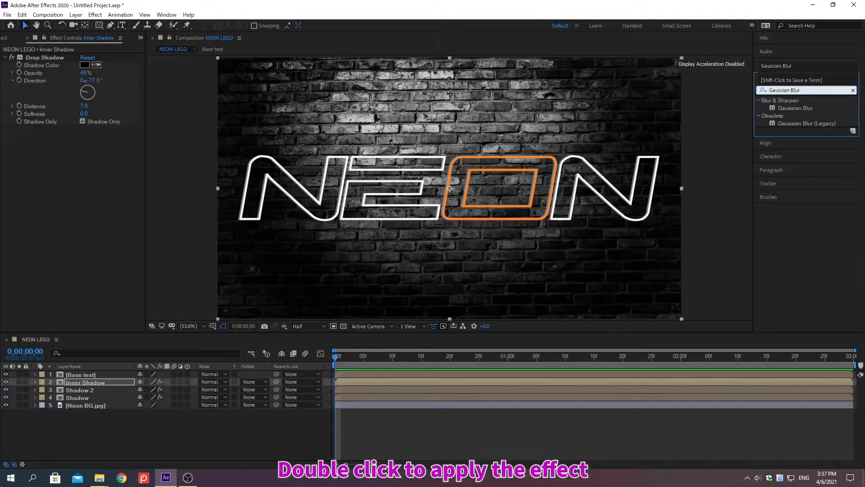
pyautogui.doubleClick(788, 107)
pyautogui.click(780, 80)
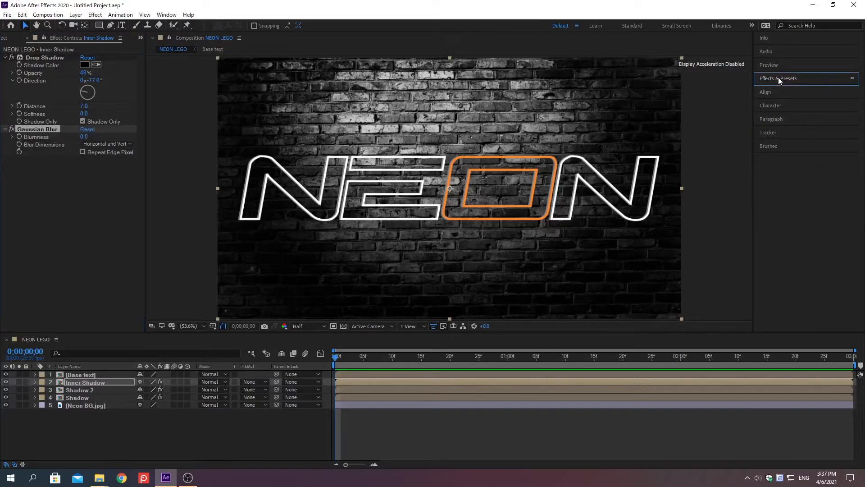
# Step: Set the Gaussian Blur blurriness on the Inner Shadow layer to 19
pyautogui.rightClick(37, 138)
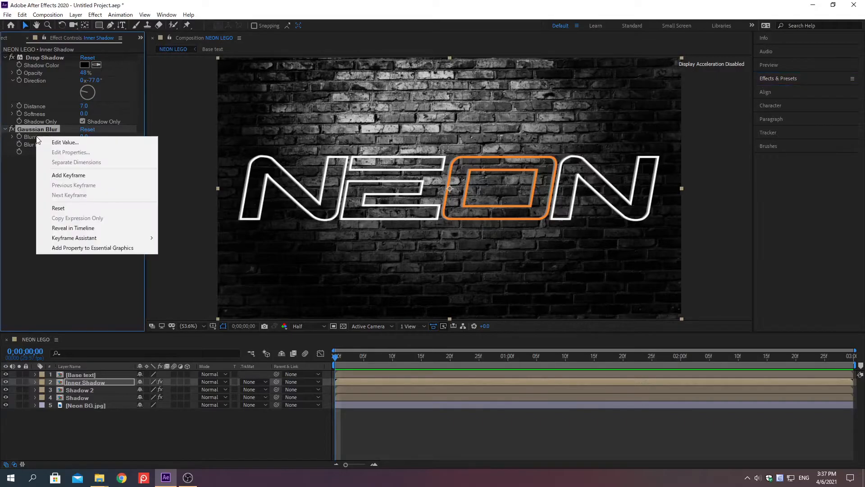
pyautogui.click(66, 141)
pyautogui.write('19')
pyautogui.press('Return')
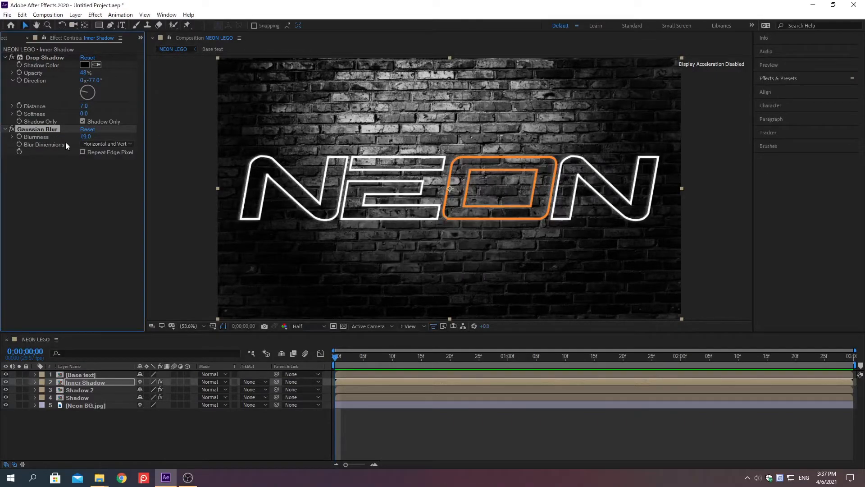
# Step: Duplicate the Shadow 2 layer again and rename the copy Outer Glow
pyautogui.click(113, 458)
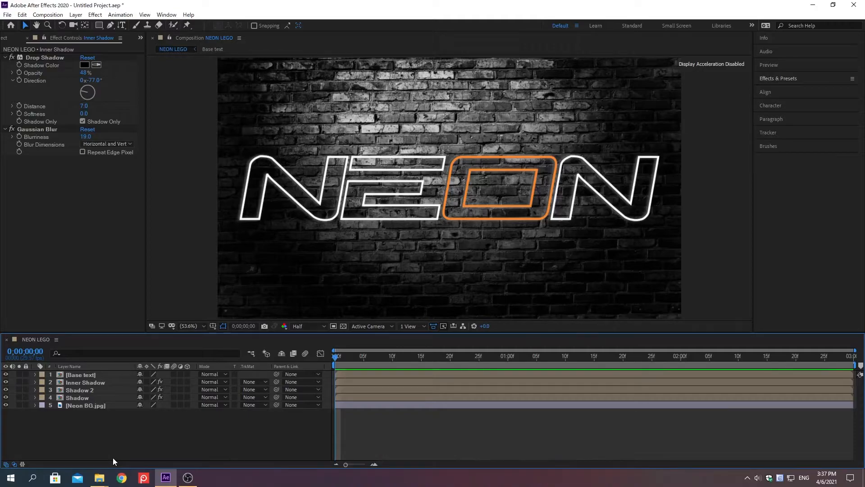
pyautogui.press('3')
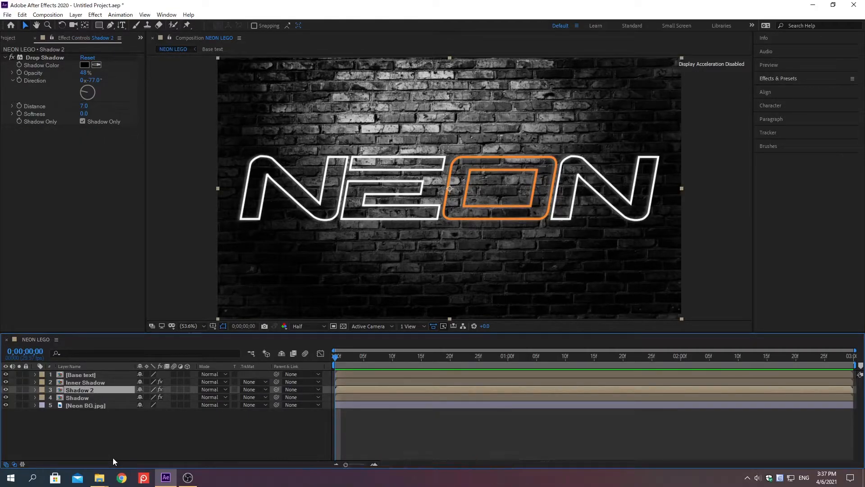
pyautogui.hotkey('ctrl', 'd')
pyautogui.press('Return')
pyautogui.write('Outer')
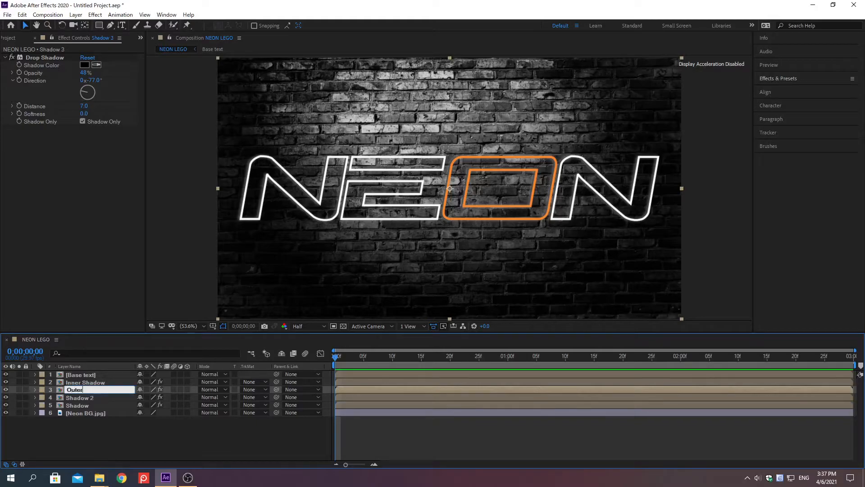
pyautogui.write(' Glow')
pyautogui.press('Return')
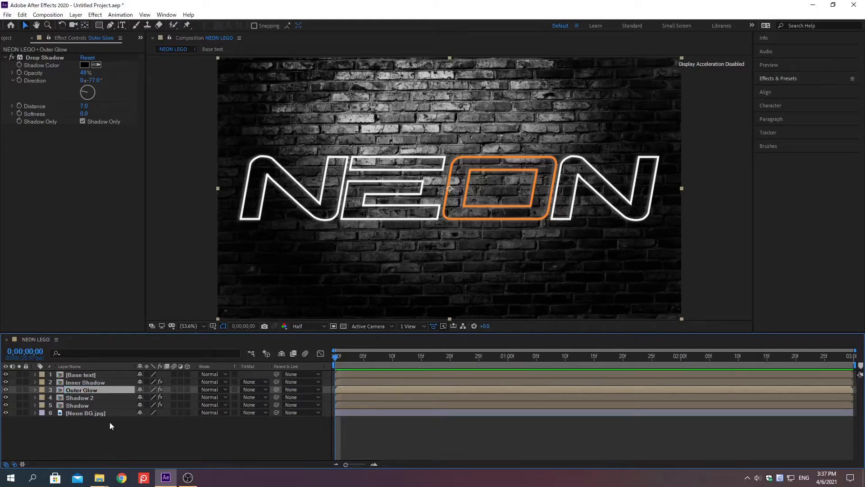
# Step: Add an Outer Glow layer style to the Outer Glow layer and set its color to ED8B3D
pyautogui.click(75, 15)
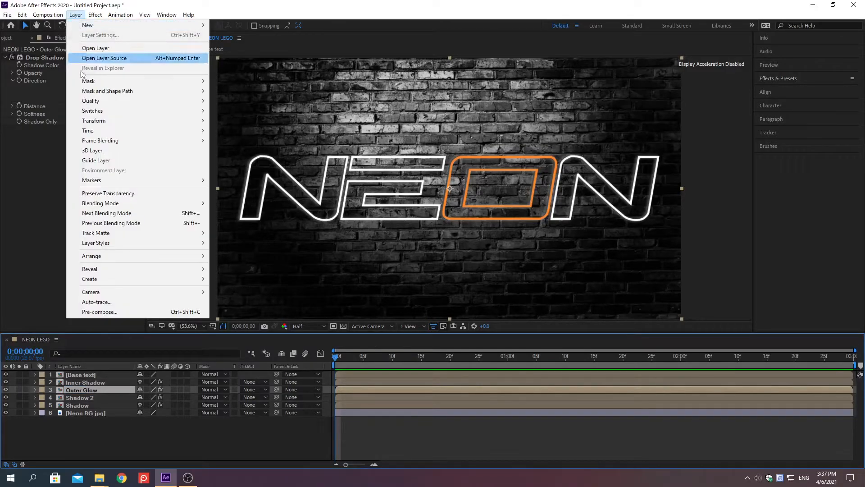
pyautogui.moveTo(96, 243)
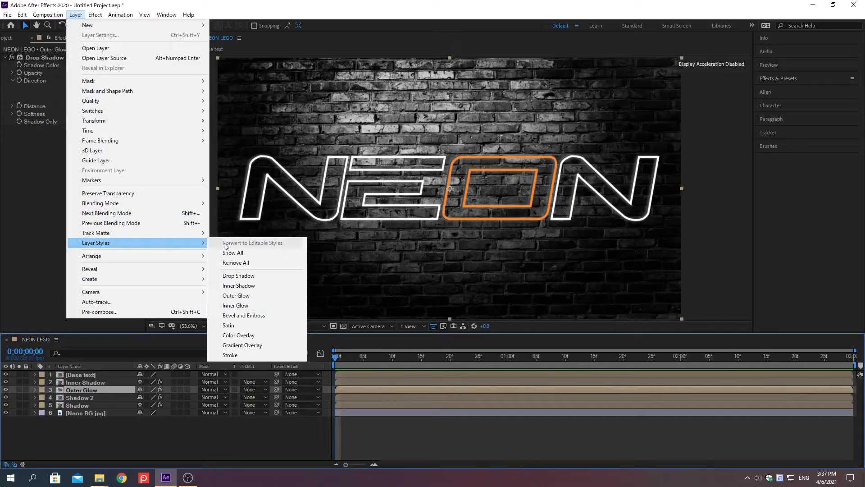
pyautogui.click(236, 296)
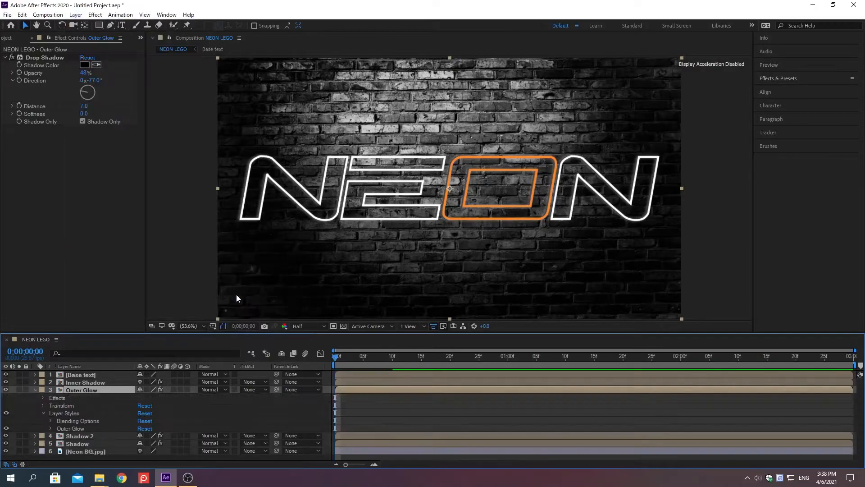
pyautogui.click(50, 428)
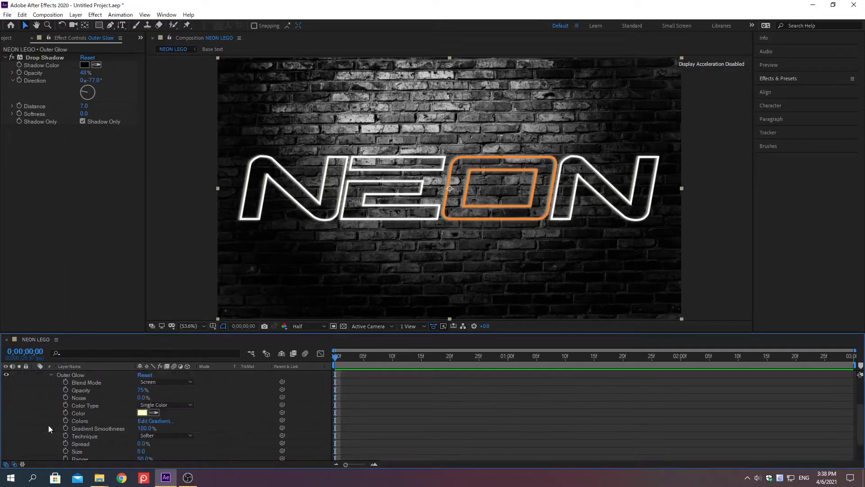
pyautogui.rightClick(78, 413)
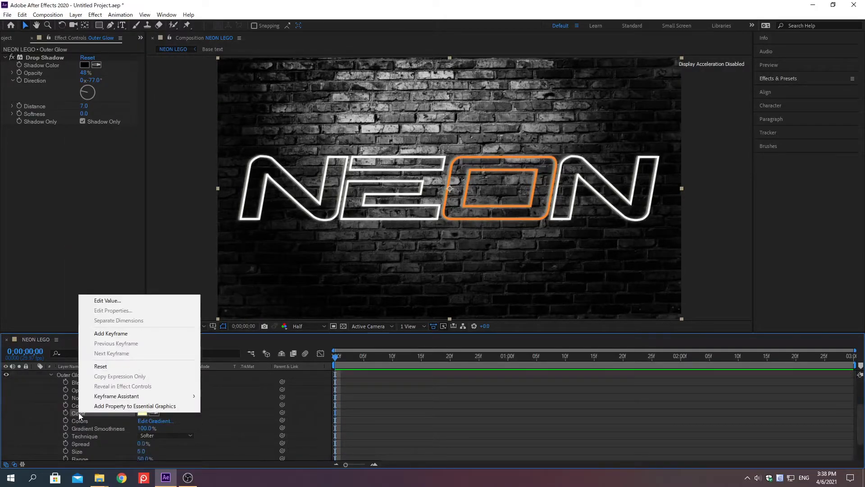
pyautogui.click(107, 300)
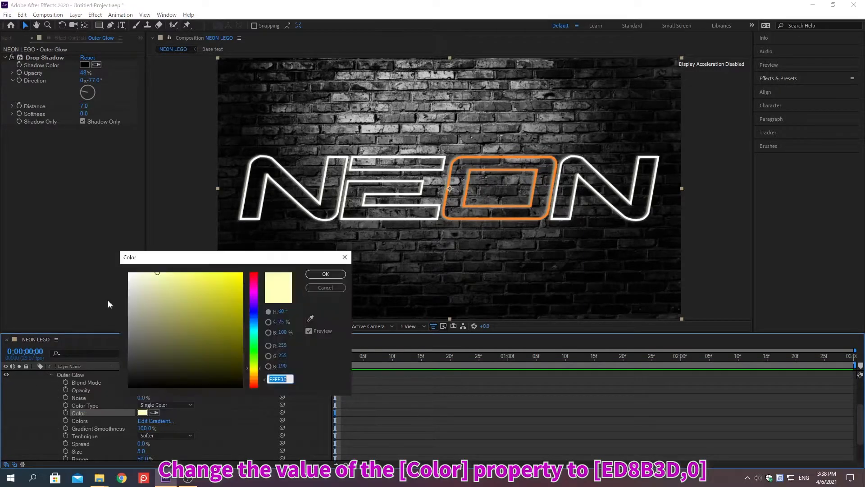
pyautogui.write('ED8')
pyautogui.write('B4B')
pyautogui.press('Return')
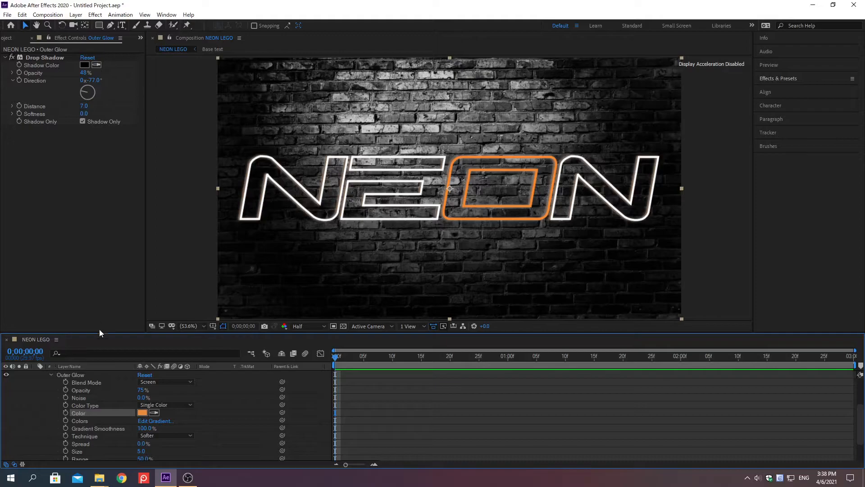
# Step: Set the opacity of the Outer Glow layer style to 100% and collapse the Outer Glow layer's properties
pyautogui.rightClick(80, 390)
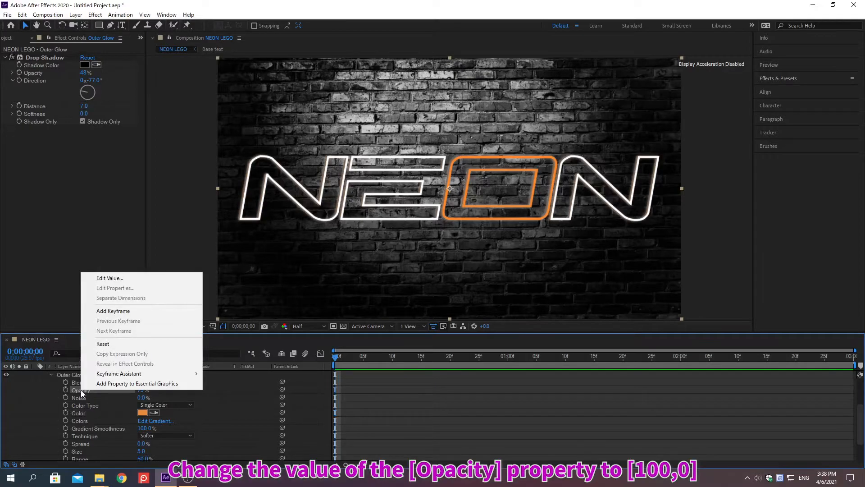
pyautogui.click(110, 278)
pyautogui.write('10')
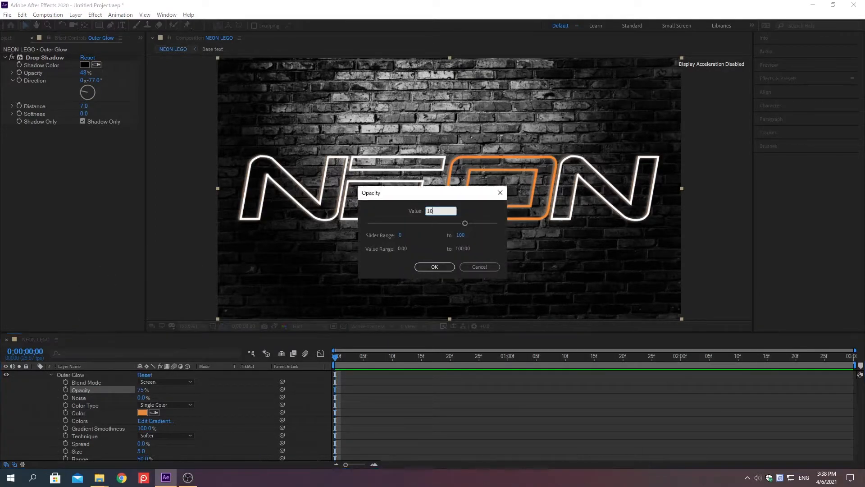
pyautogui.write('0')
pyautogui.press('Return')
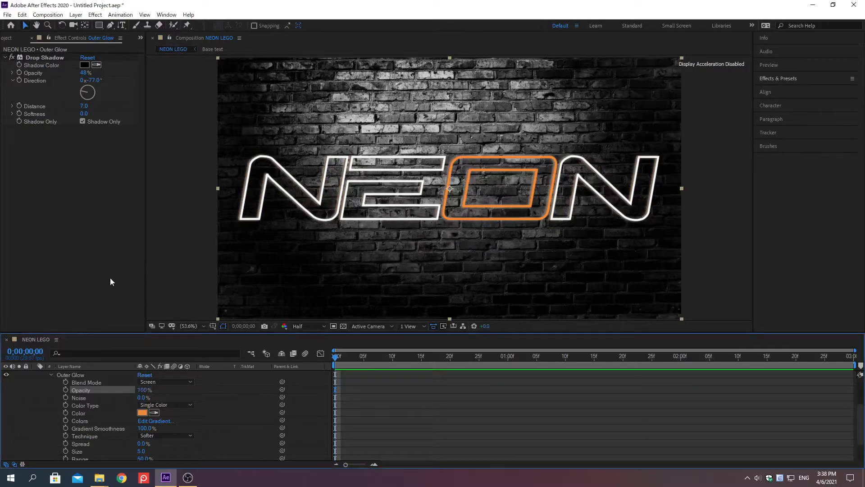
pyautogui.click(50, 375)
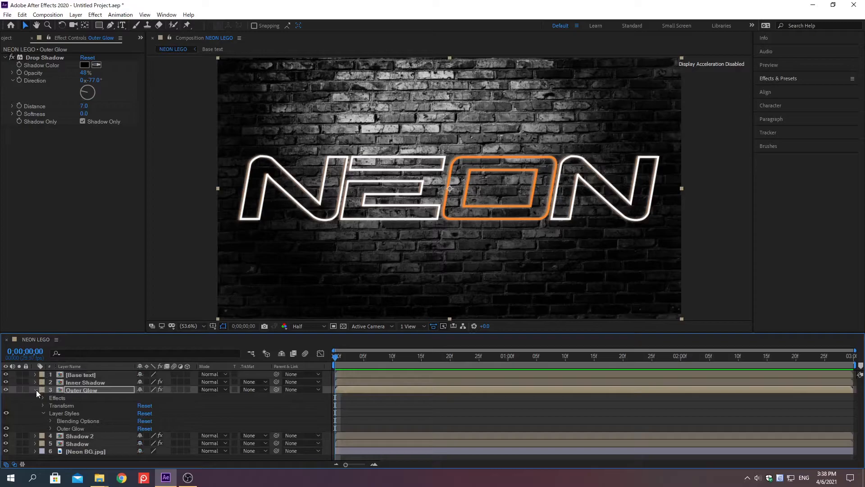
pyautogui.click(36, 390)
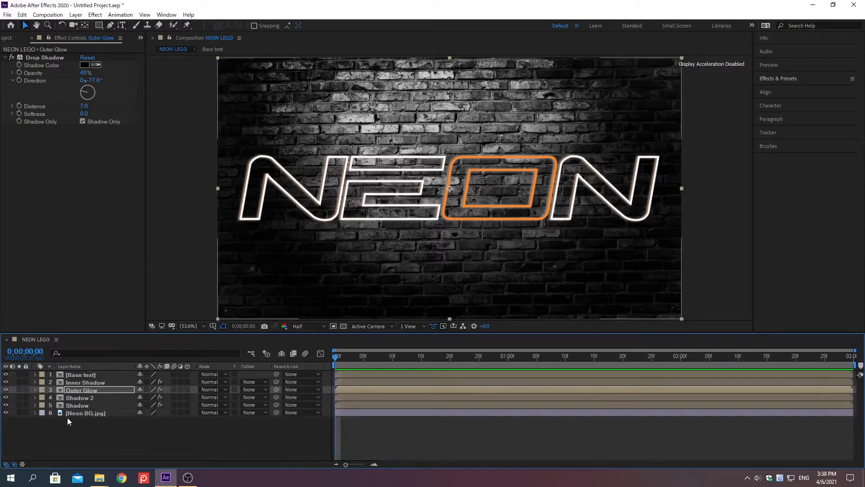
# Step: Duplicate the Base text layer, rename the copy Fast Blur, and place it directly below Base text
pyautogui.click(113, 458)
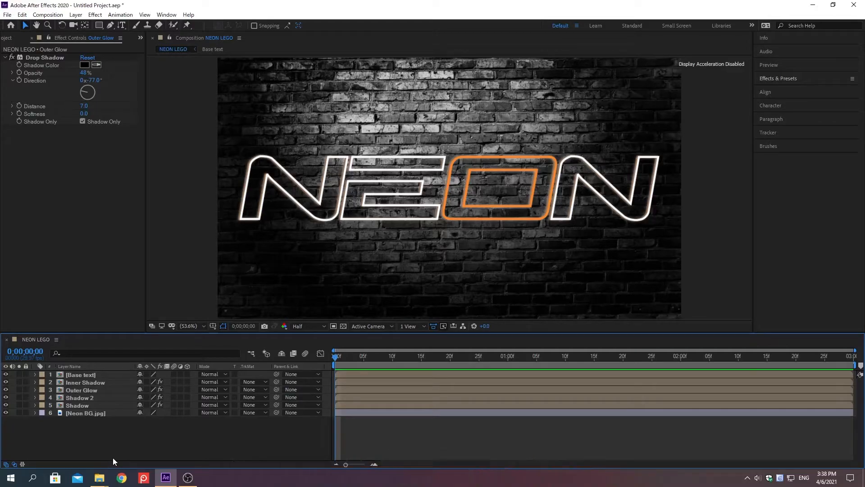
pyautogui.press('KP_1')
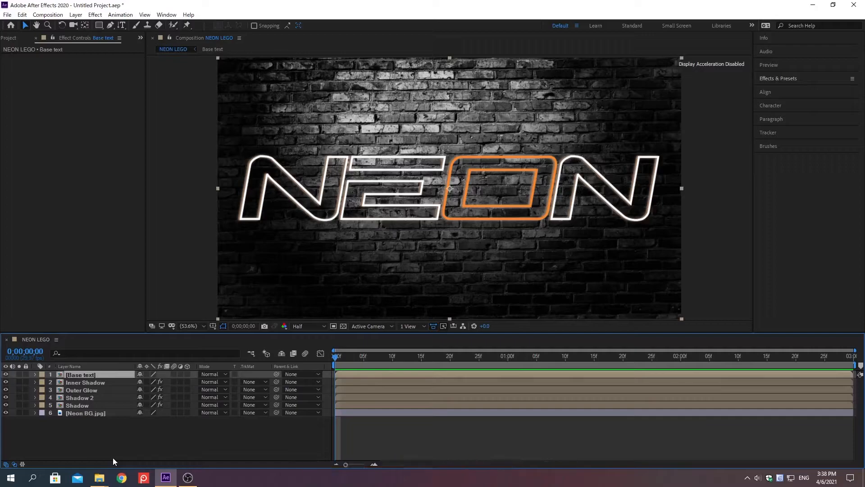
pyautogui.hotkey('ctrl', 'd')
pyautogui.press('Return')
pyautogui.write('Fast Blur')
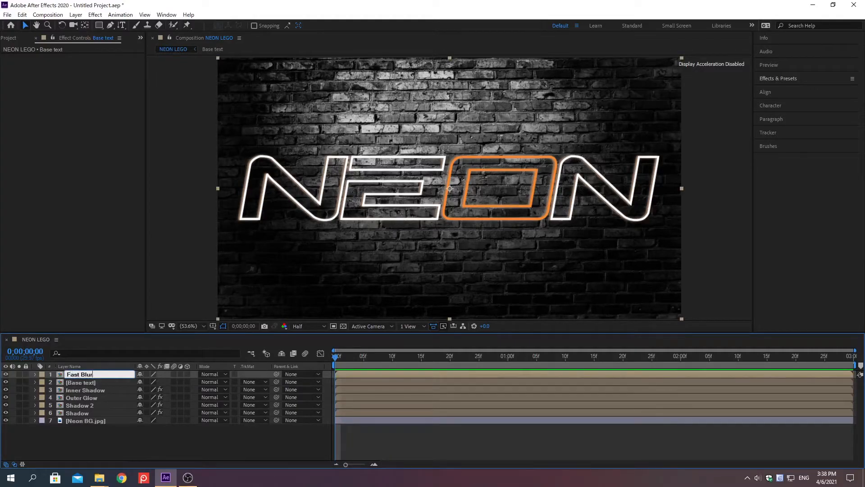
pyautogui.press('Return')
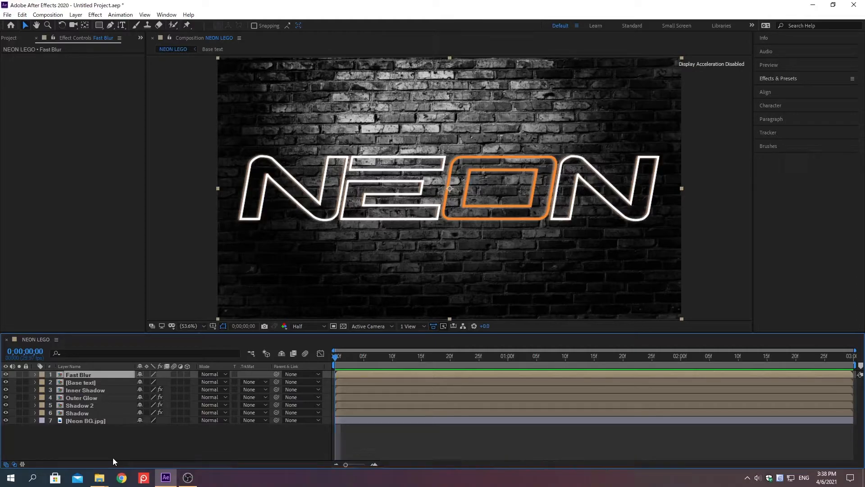
pyautogui.hotkey('ctrl', '[')
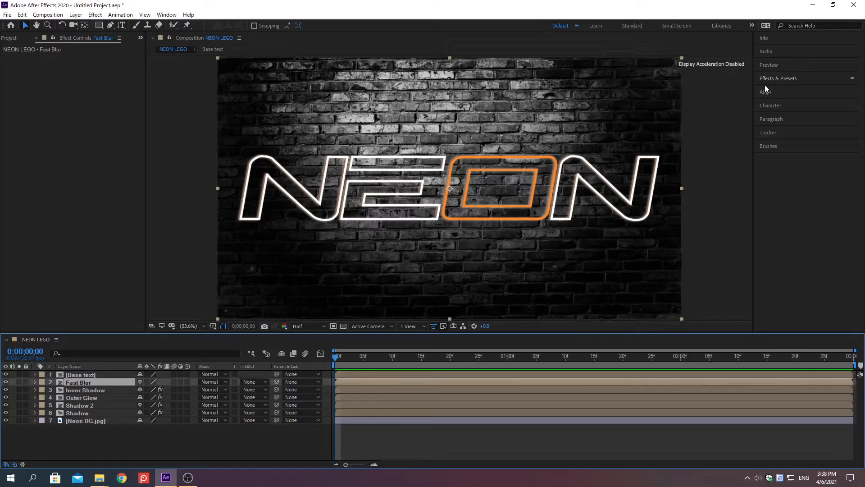
# Step: Find the CC Radial Fast Blur effect and apply it to the Fast Blur layer
pyautogui.click(777, 78)
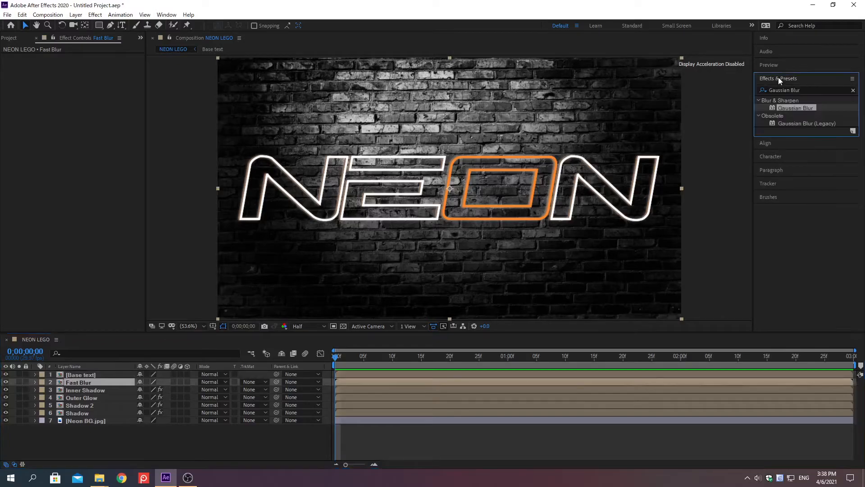
pyautogui.click(853, 90)
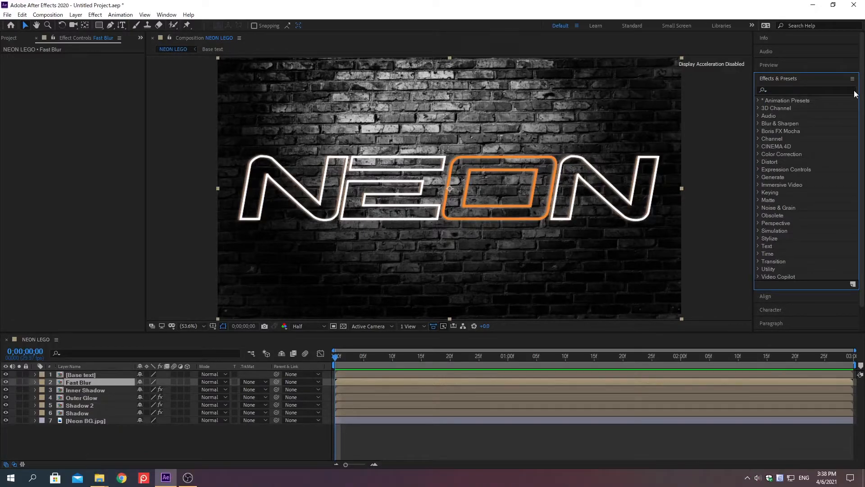
pyautogui.click(780, 89)
pyautogui.write('CC R')
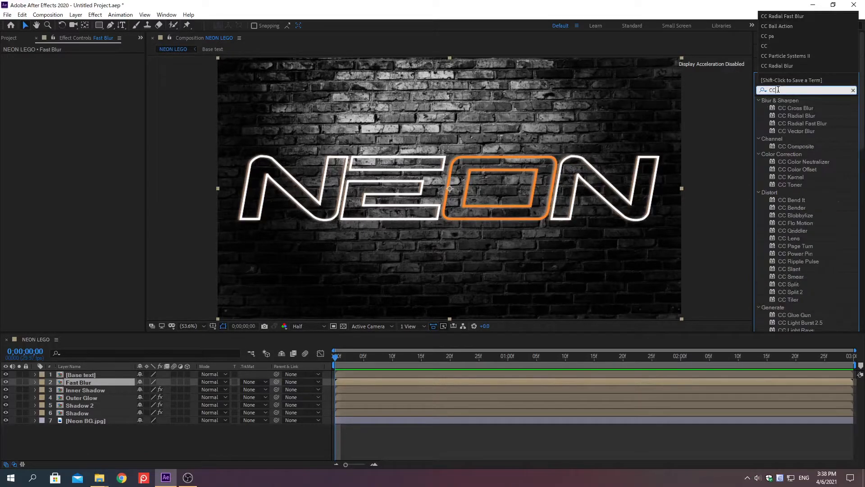
pyautogui.write('adial Fast Blur')
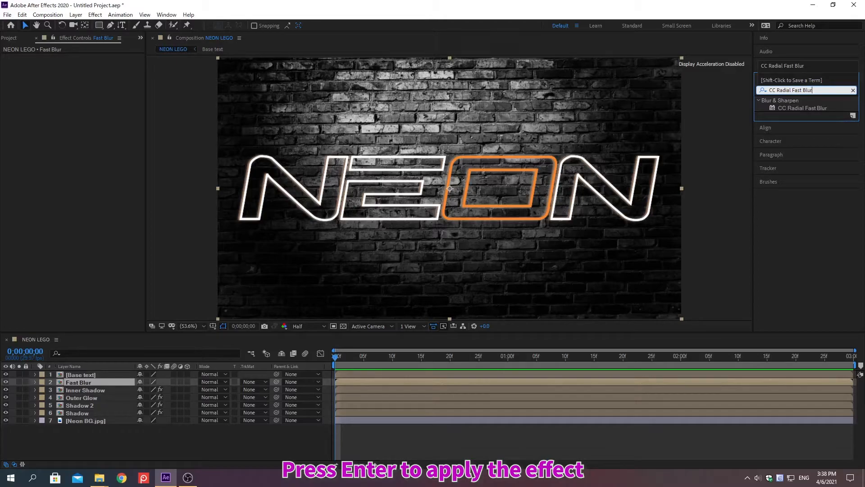
pyautogui.press('Return')
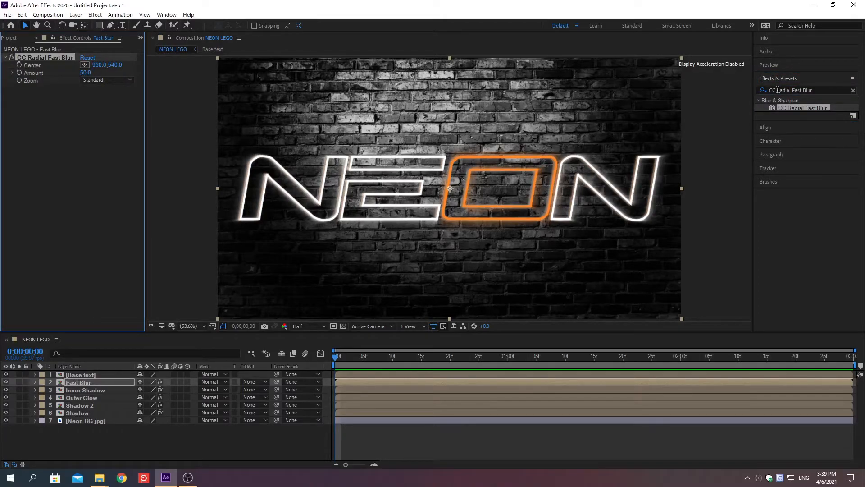
pyautogui.click(778, 78)
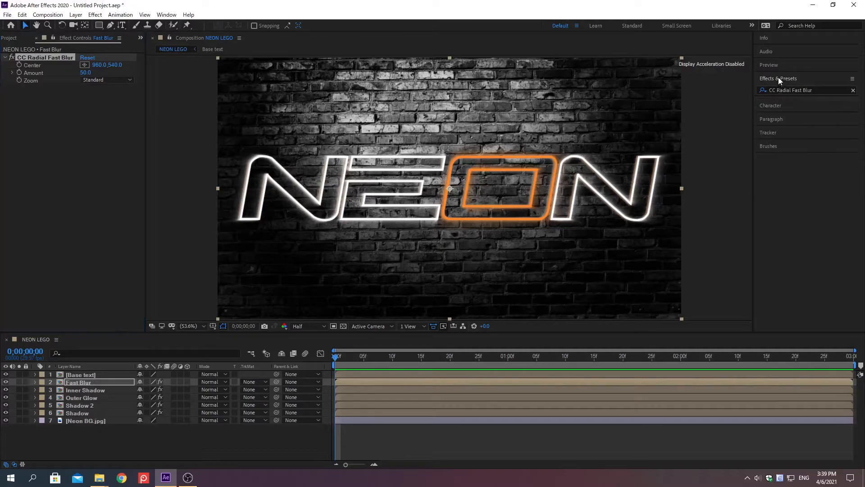
# Step: Set the CC Radial Fast Blur zoom to Brightest and its amount to 30 on the Fast Blur layer
pyautogui.click(107, 79)
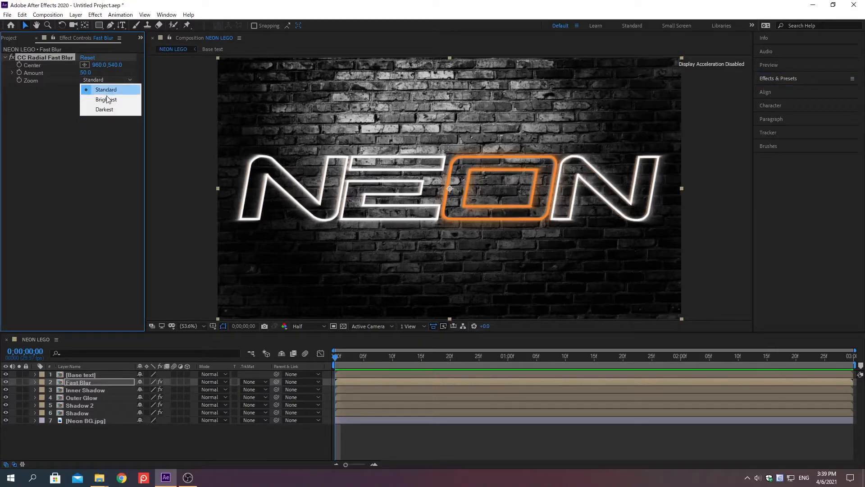
pyautogui.click(106, 100)
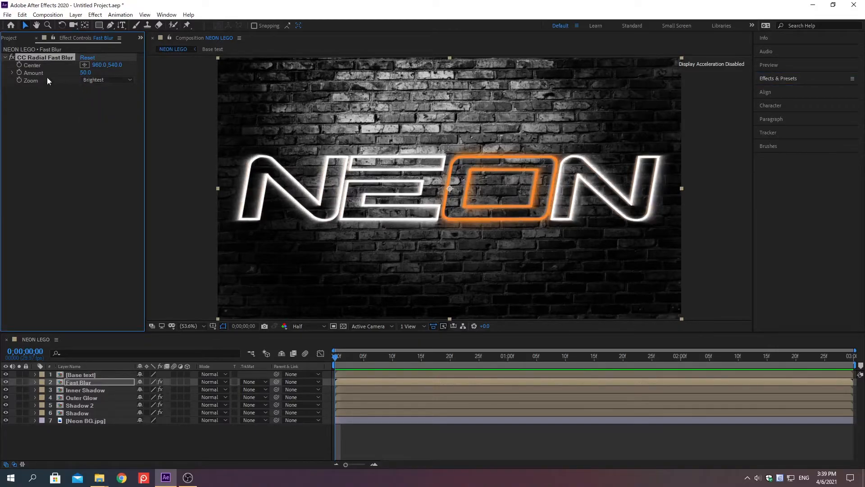
pyautogui.rightClick(35, 74)
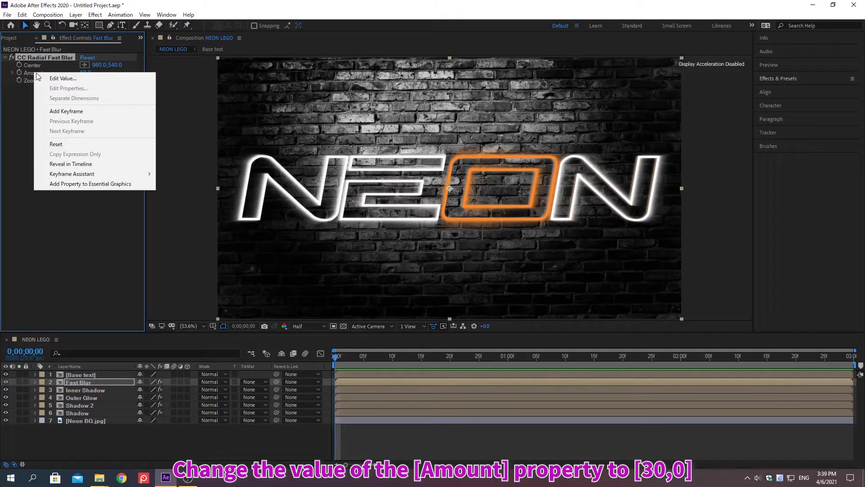
pyautogui.click(64, 79)
pyautogui.write('30')
pyautogui.press('Return')
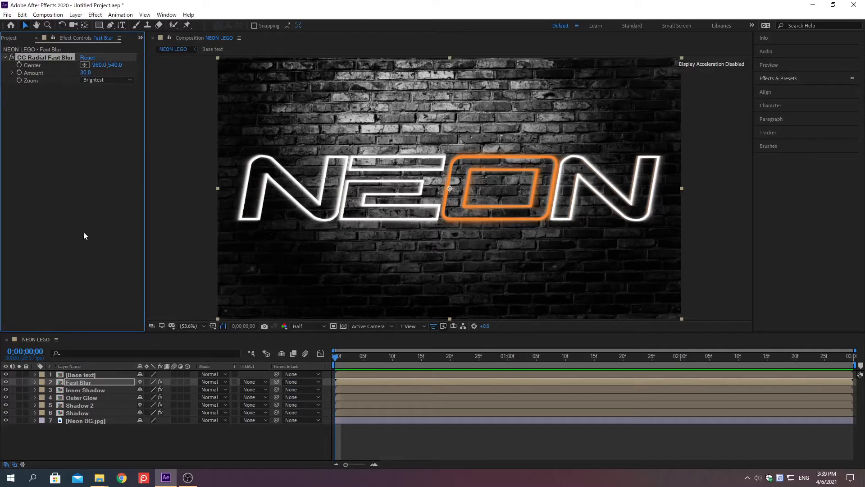
# Step: Create a new adjustment layer above the Base text layer
pyautogui.click(112, 458)
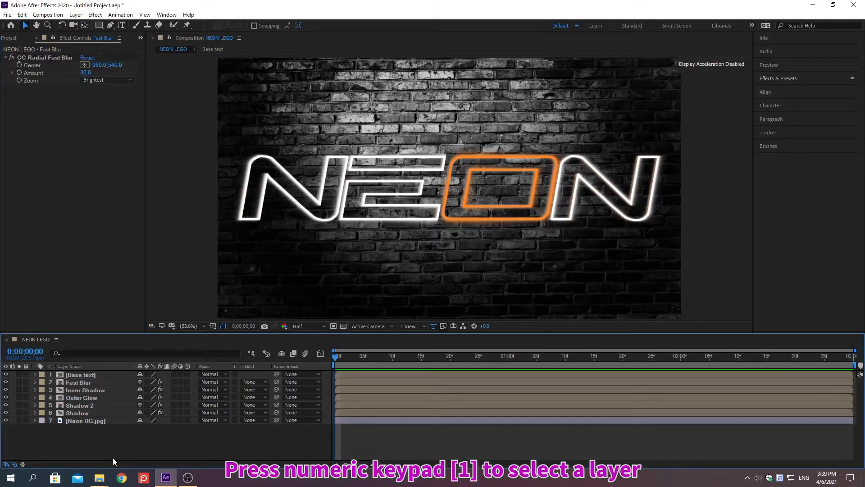
pyautogui.press('KP_1')
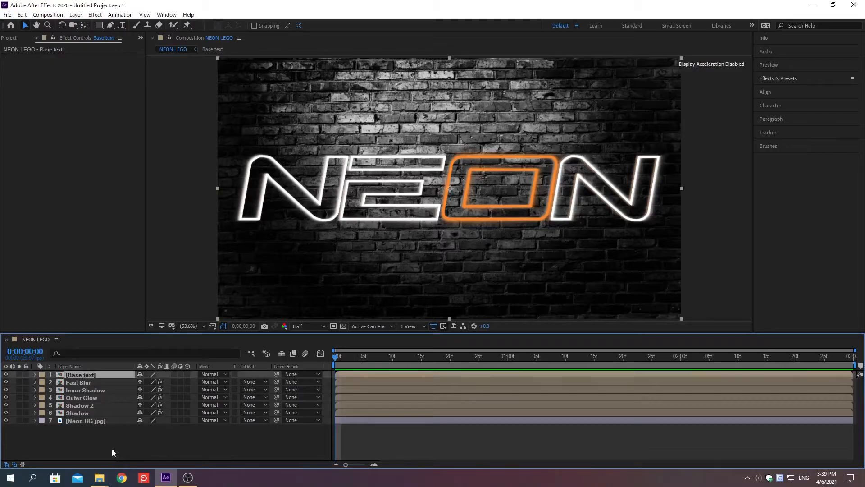
pyautogui.click(76, 15)
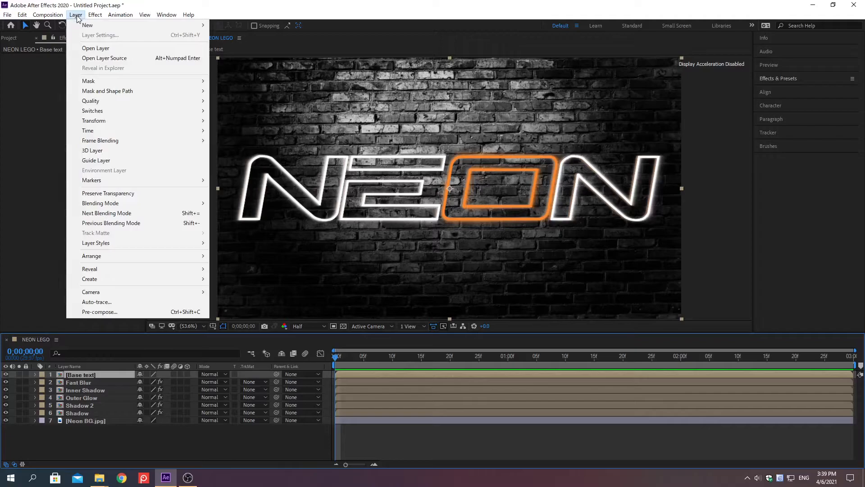
pyautogui.moveTo(89, 28)
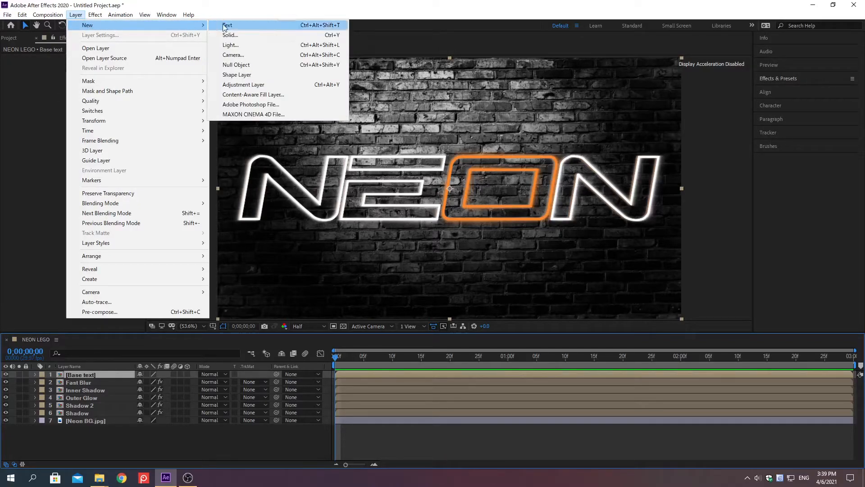
pyautogui.click(237, 85)
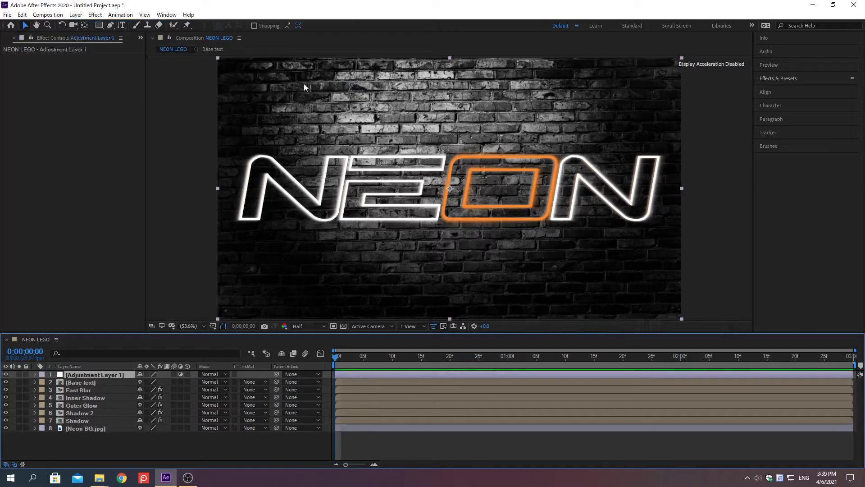
# Step: Find the Stylize Glow effect and apply it to the adjustment layer
pyautogui.click(778, 79)
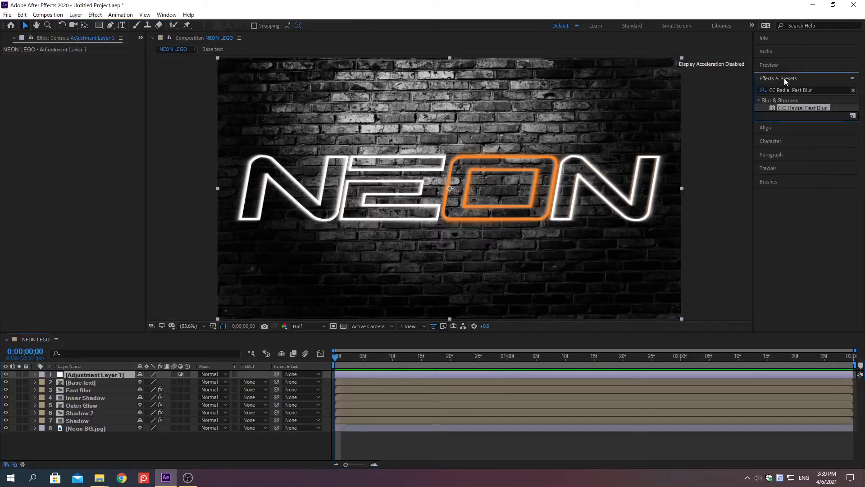
pyautogui.click(853, 91)
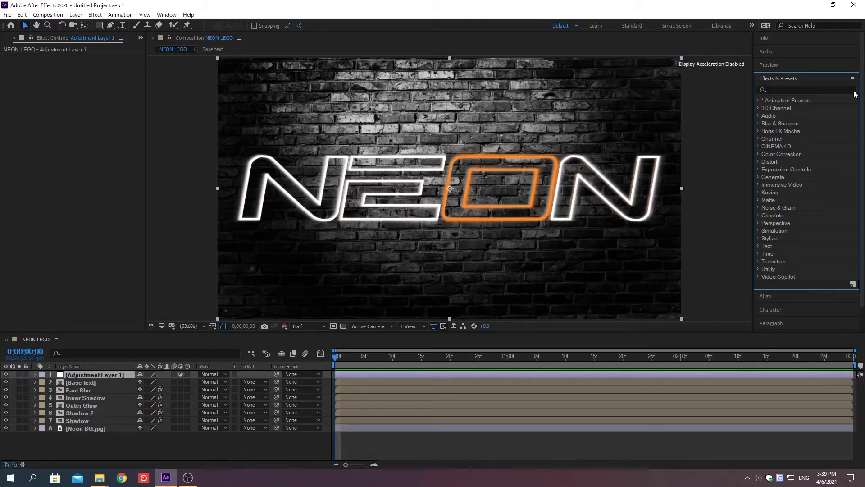
pyautogui.click(778, 89)
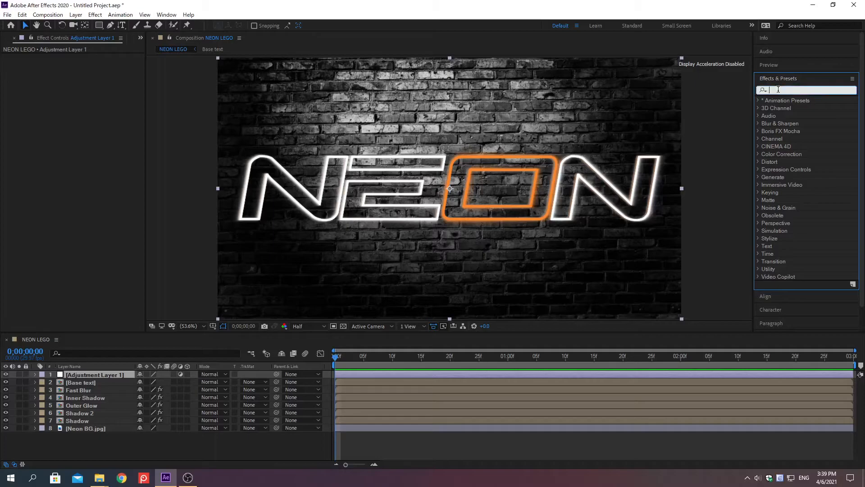
pyautogui.write('Glow')
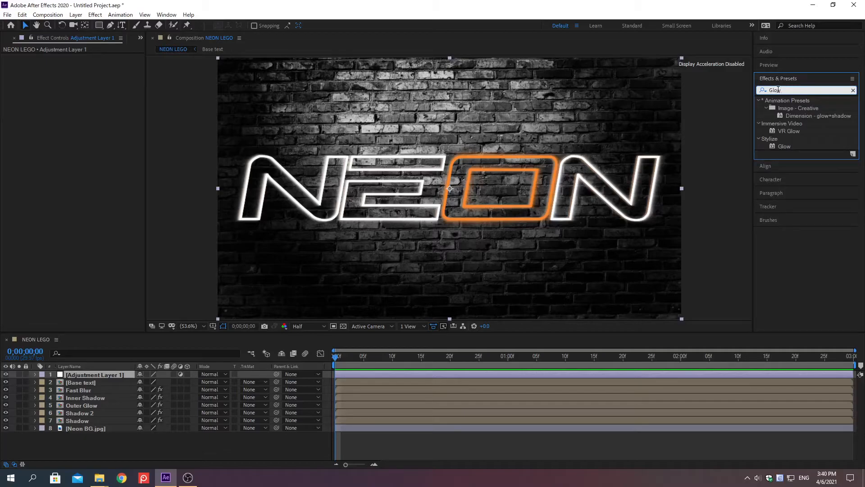
pyautogui.doubleClick(787, 145)
pyautogui.click(779, 80)
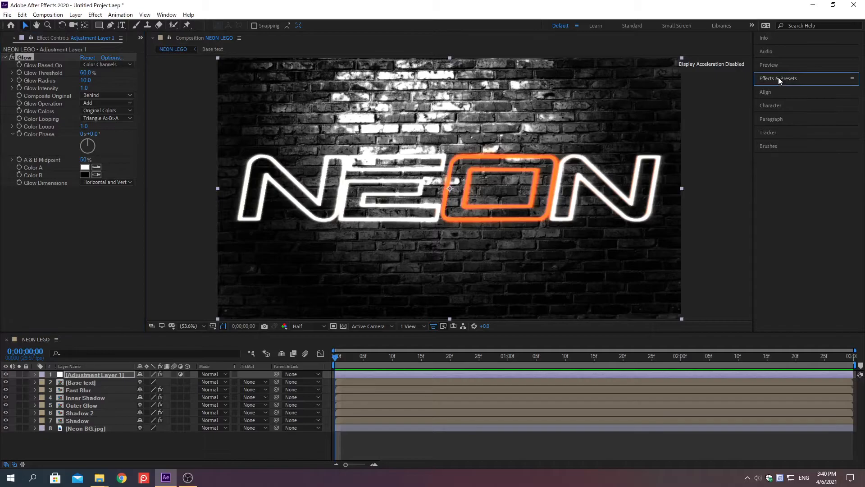
# Step: Set the adjustment layer's Glow Colors to A & B Colors and Color Looping to Sawtooth B>A
pyautogui.click(115, 110)
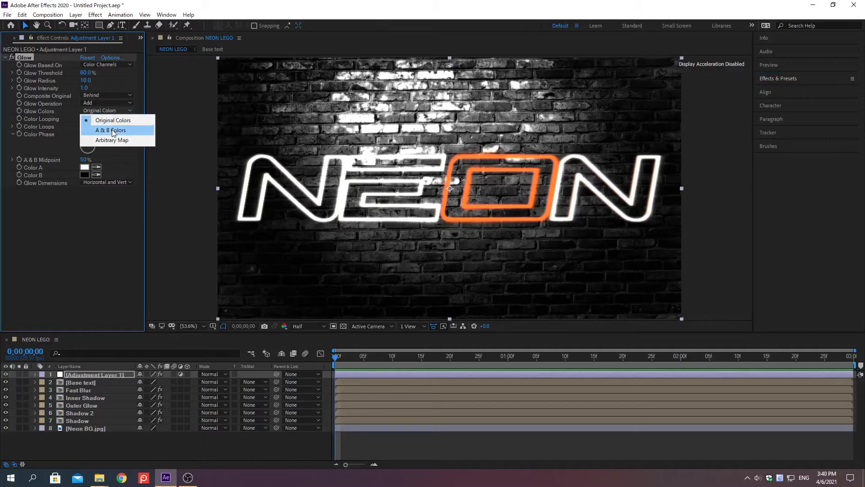
pyautogui.click(111, 130)
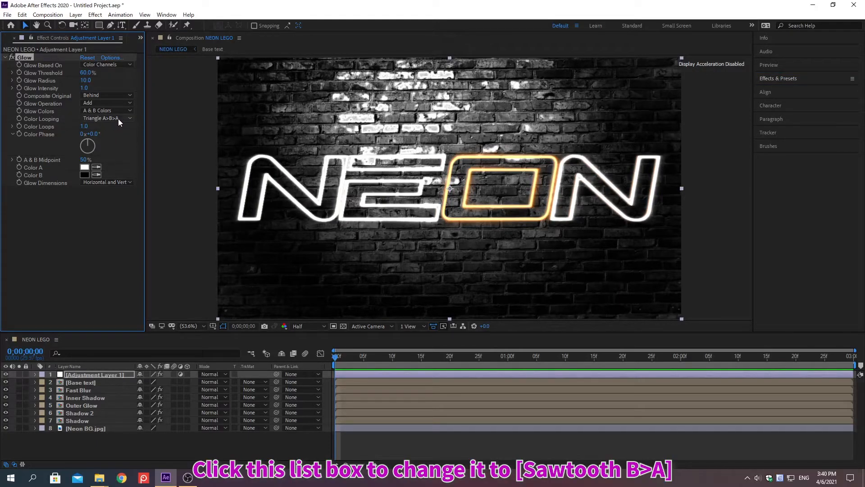
pyautogui.click(118, 118)
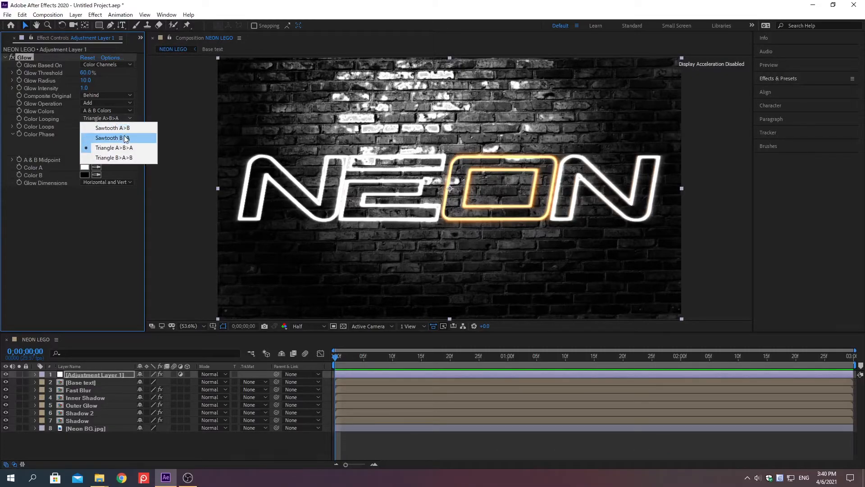
pyautogui.click(125, 137)
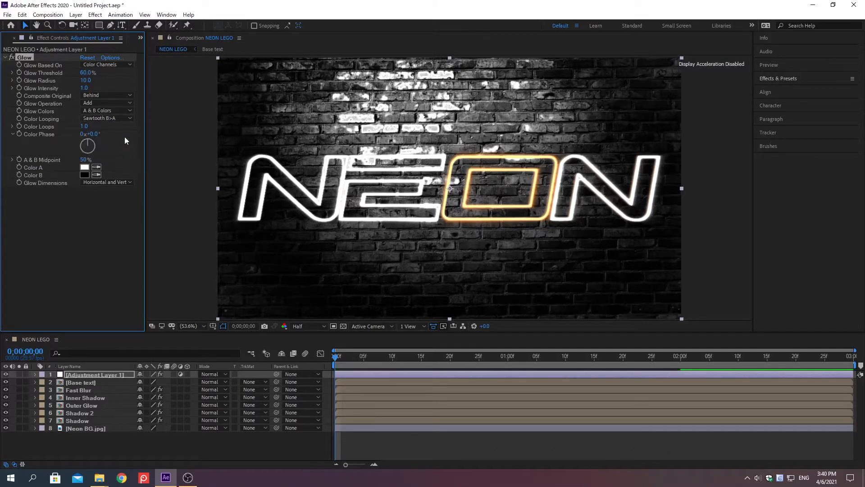
# Step: Set the adjustment layer's Glow Threshold to 55% and its Glow Radius to 40
pyautogui.rightClick(44, 74)
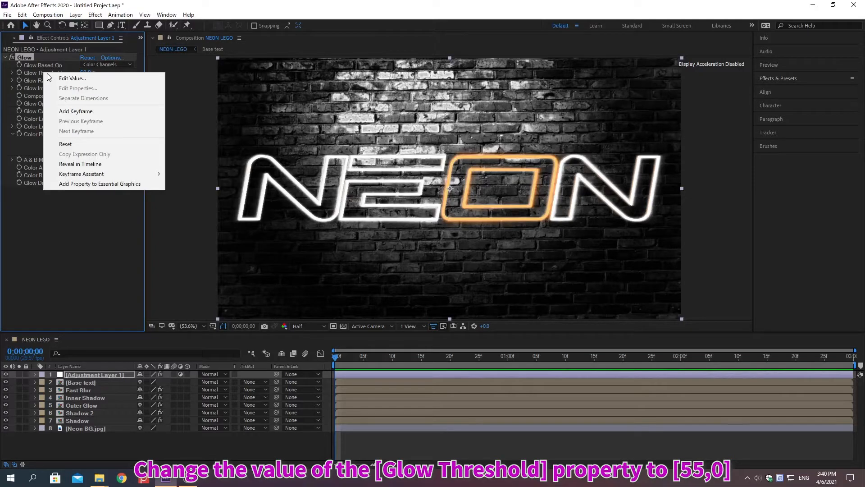
pyautogui.click(73, 79)
pyautogui.write('55')
pyautogui.press('Return')
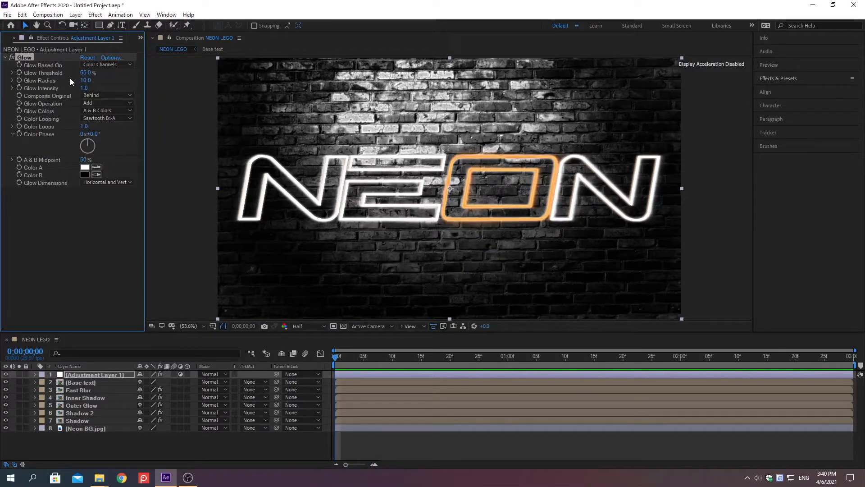
pyautogui.rightClick(41, 81)
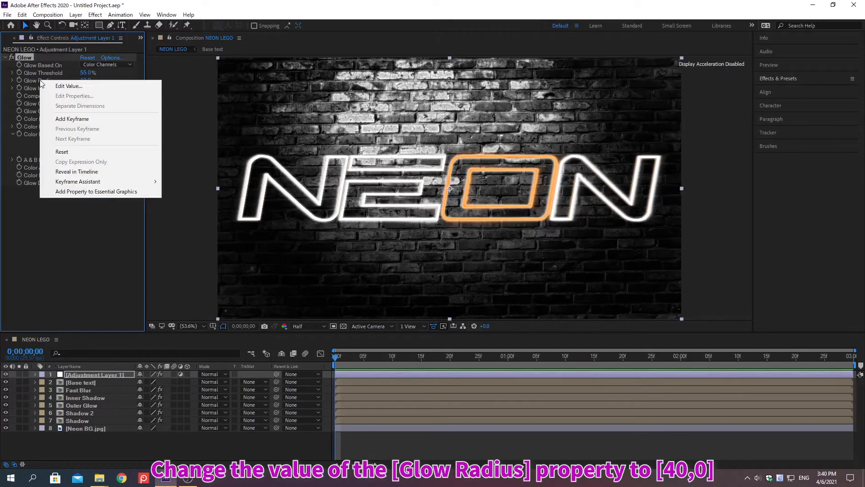
pyautogui.click(69, 86)
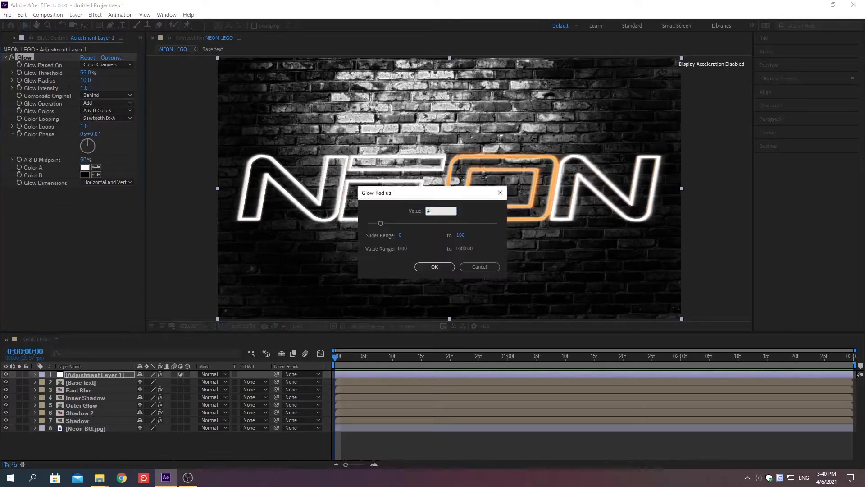
pyautogui.write('40')
pyautogui.press('Return')
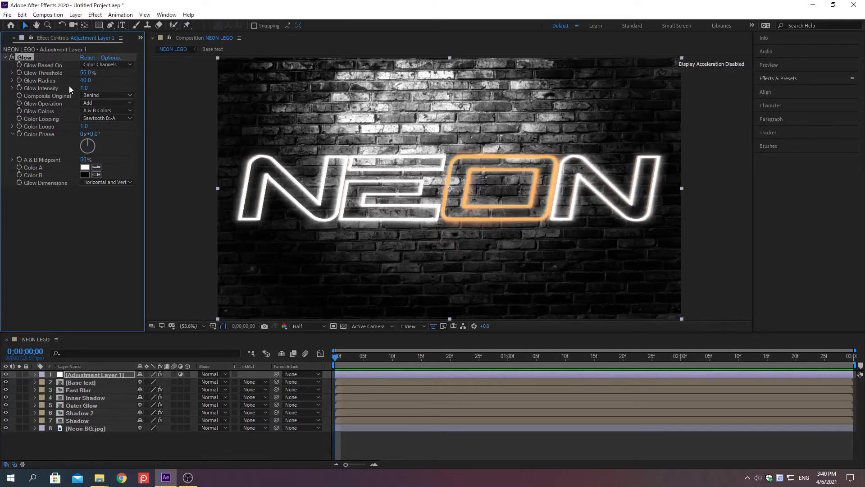
# Step: Set the Glow effect's Color A to orange FB9423
pyautogui.rightClick(34, 168)
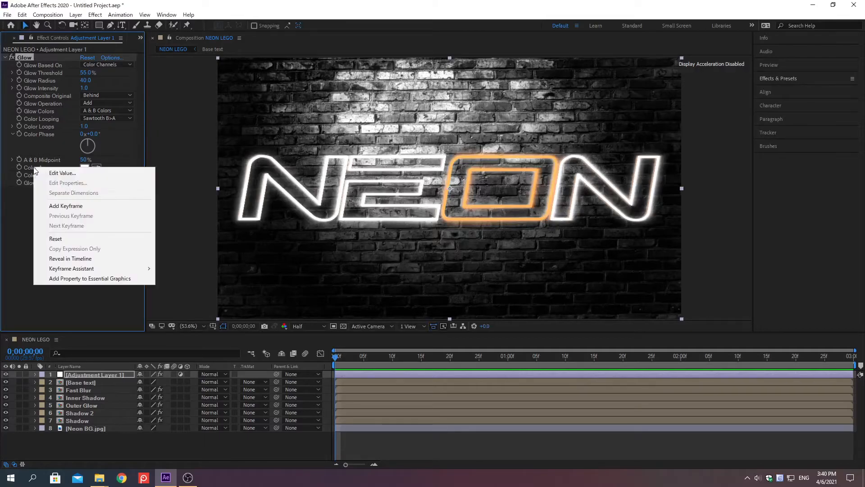
pyautogui.click(63, 172)
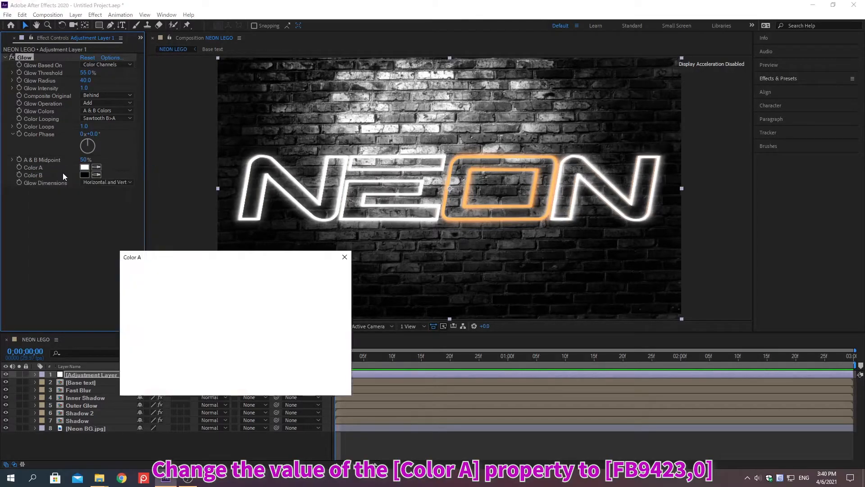
pyautogui.write('FB9423')
pyautogui.press('Return')
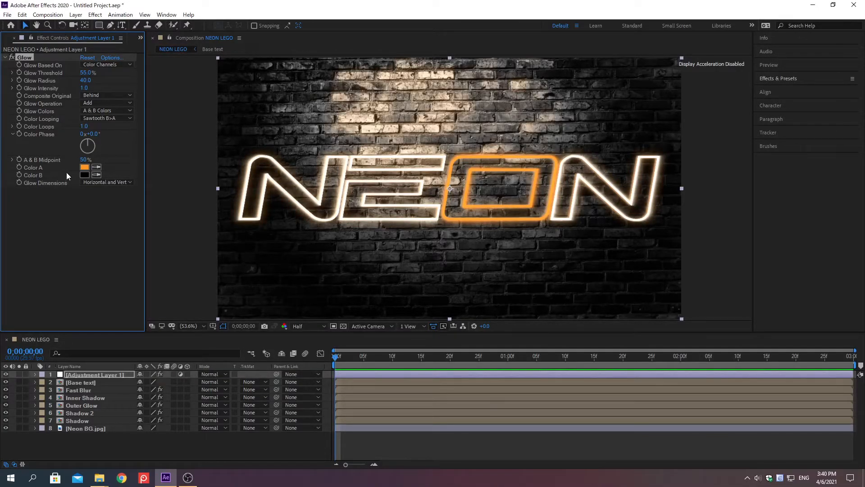
# Step: Find the Noise effect under Noise & Grain and apply it to the adjustment layer
pyautogui.click(778, 77)
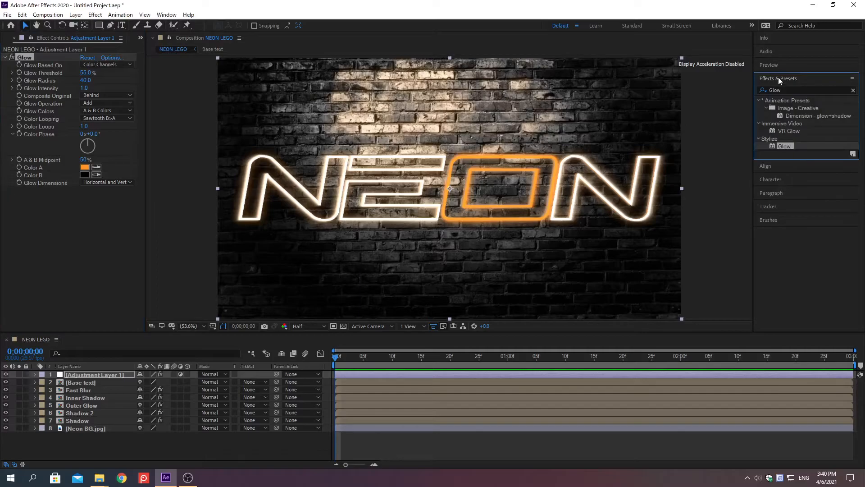
pyautogui.click(853, 90)
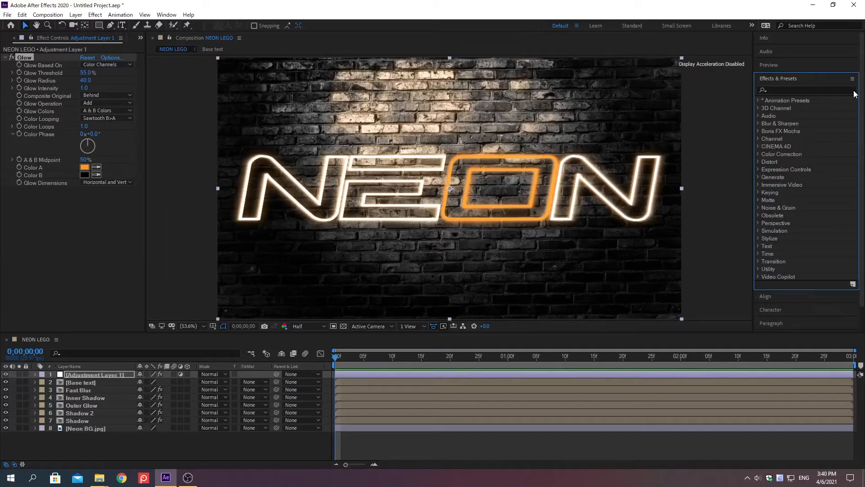
pyautogui.click(778, 90)
pyautogui.write('Noise')
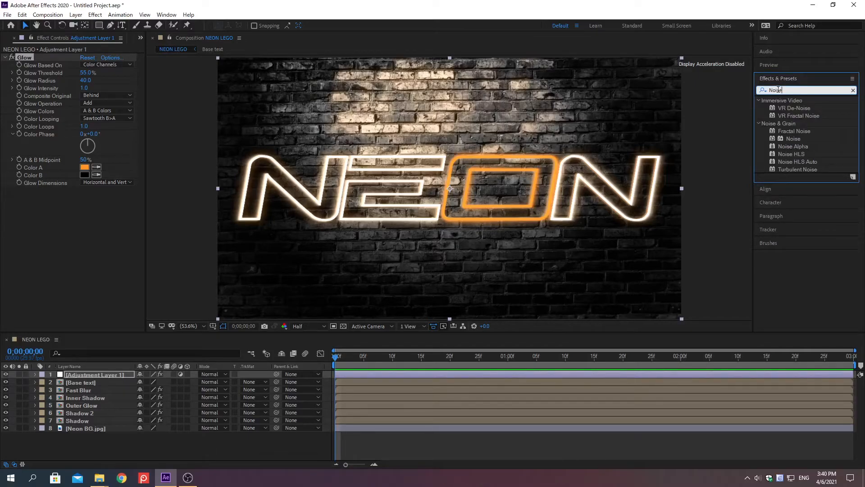
pyautogui.doubleClick(788, 138)
pyautogui.click(779, 79)
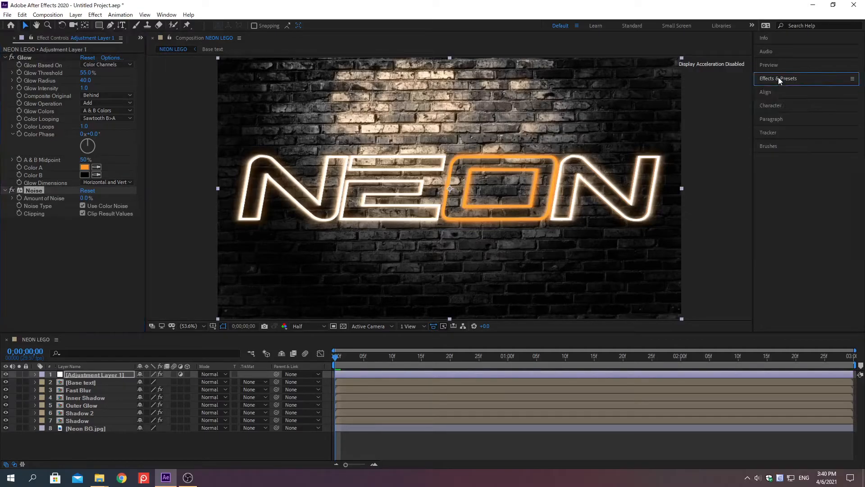
# Step: Set the Noise effect's Amount of Noise to 6% and turn off Use Color Noise
pyautogui.rightClick(45, 199)
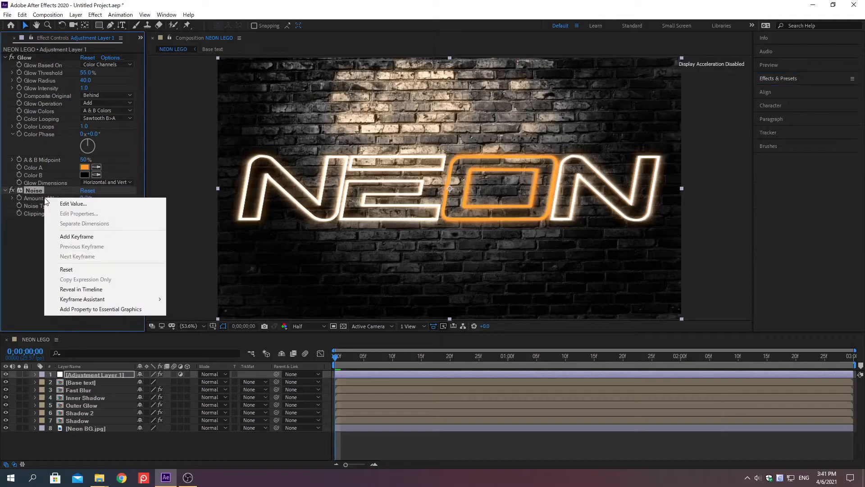
pyautogui.click(73, 203)
pyautogui.write('6')
pyautogui.press('Return')
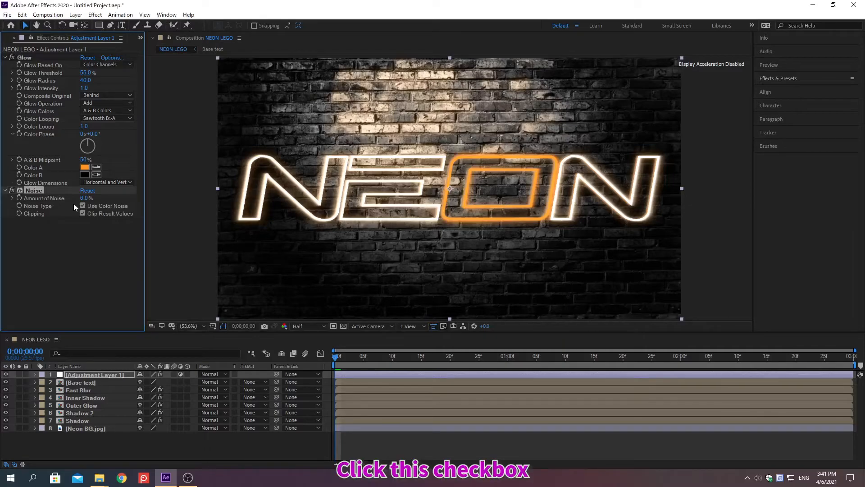
pyautogui.click(82, 205)
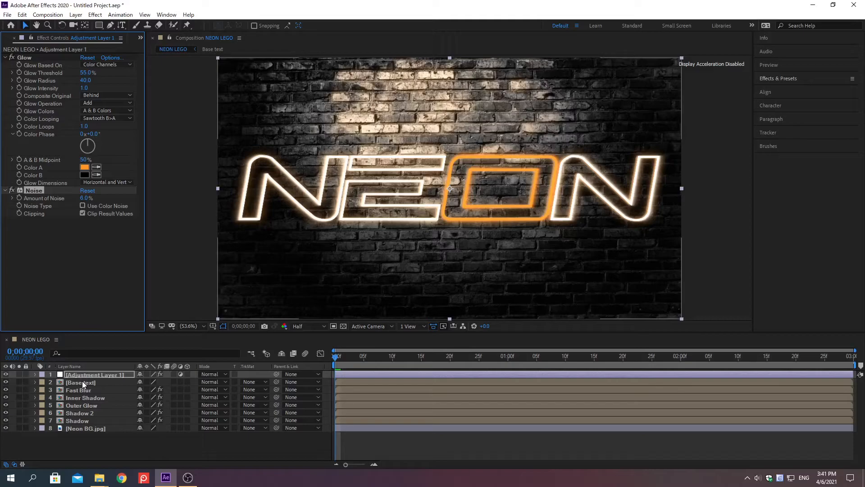
# Step: Open the Base text composition and add an Opacity text animator to the NEON layer
pyautogui.doubleClick(82, 381)
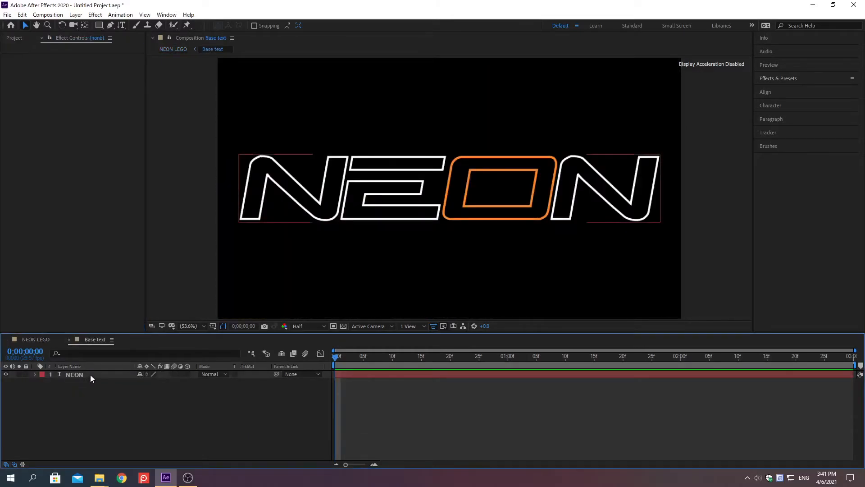
pyautogui.click(91, 374)
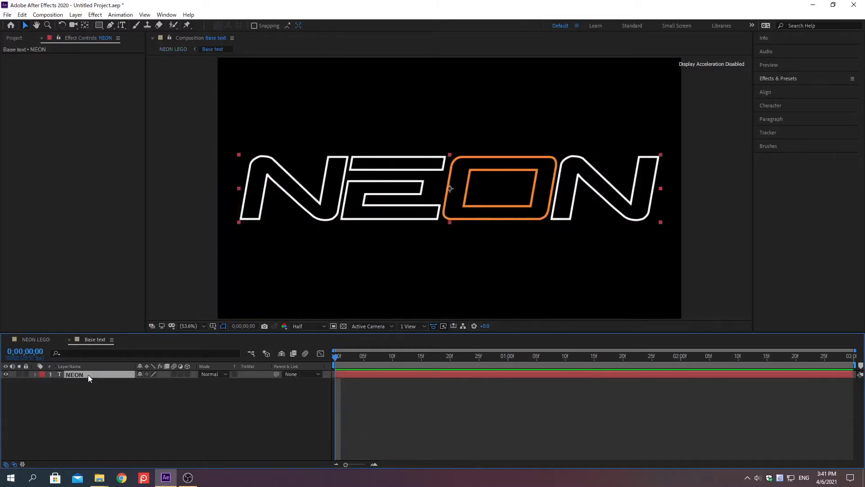
pyautogui.click(37, 374)
pyautogui.click(192, 383)
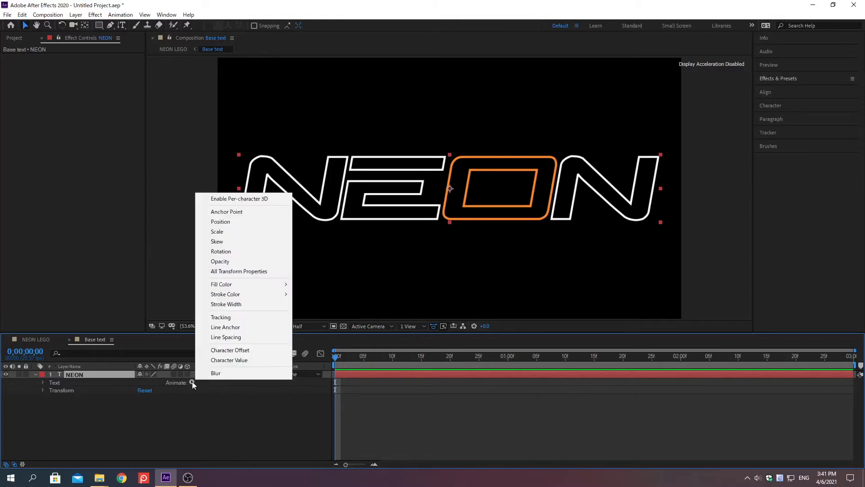
pyautogui.click(220, 262)
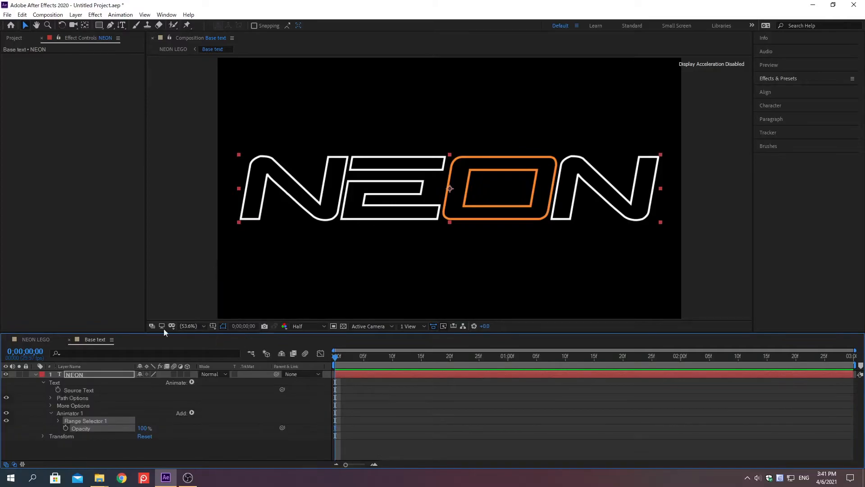
# Step: Set the NEON text animator's Opacity to 0%
pyautogui.rightClick(81, 429)
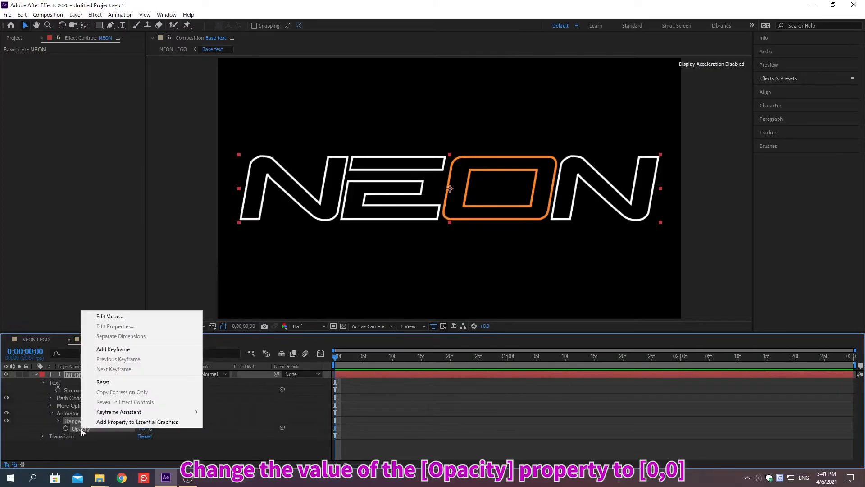
pyautogui.click(109, 316)
pyautogui.write('0')
pyautogui.press('Return')
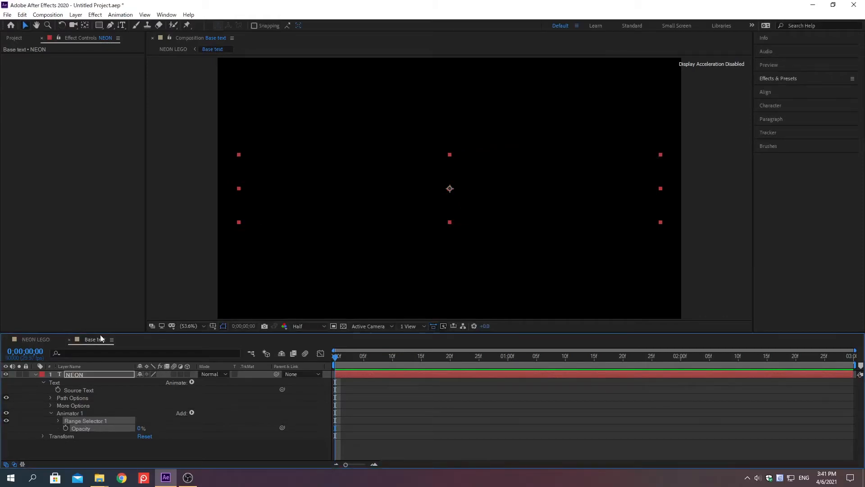
# Step: Keyframe Range Selector 1's Start at the beginning of the composition and set it to 100% at 0;00;00;10
pyautogui.click(55, 419)
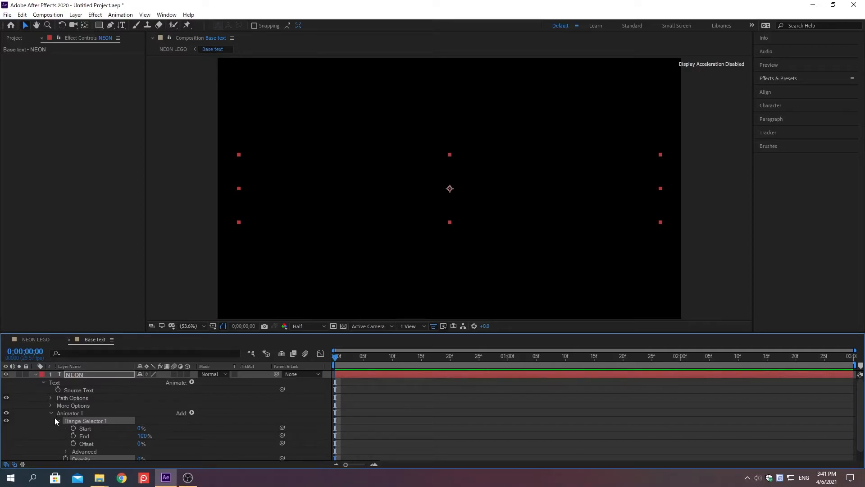
pyautogui.click(73, 428)
pyautogui.hotkey('alt', 'shift', 'j')
pyautogui.write('0')
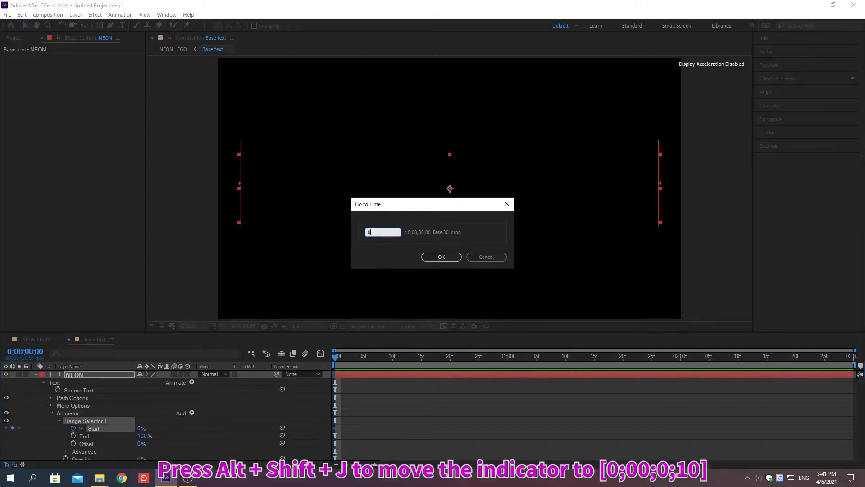
pyautogui.write(';00;00;10')
pyautogui.press('Return')
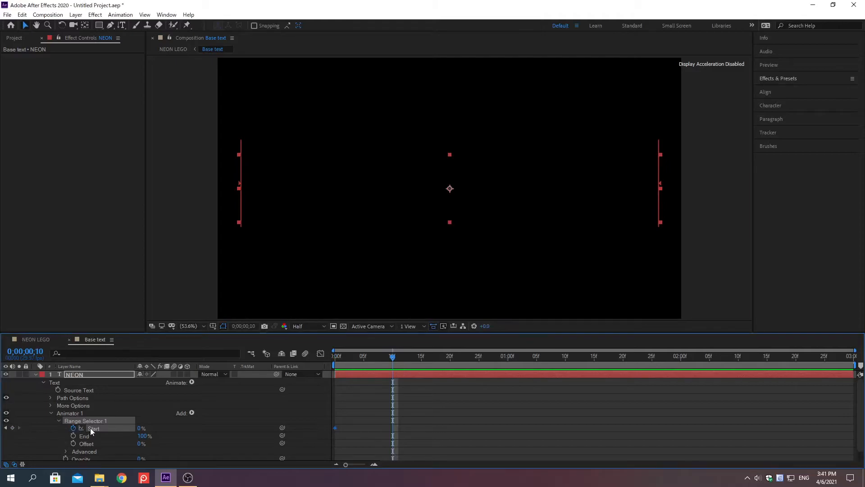
pyautogui.rightClick(94, 429)
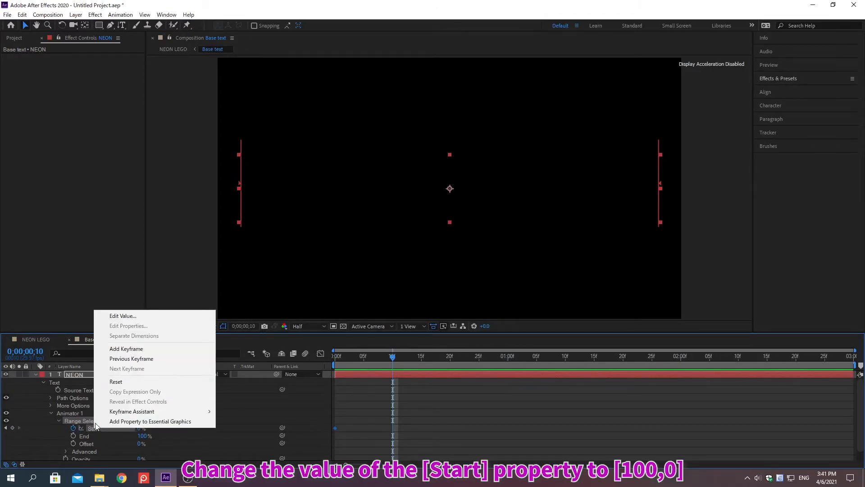
pyautogui.click(123, 315)
pyautogui.write('100')
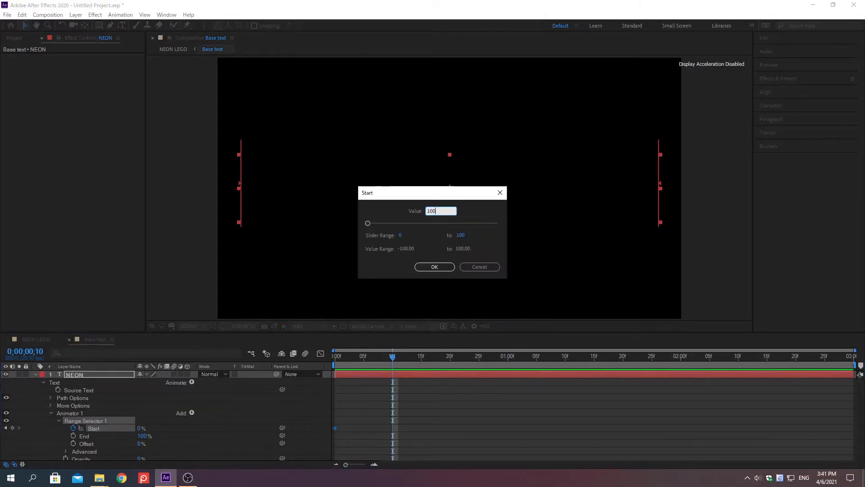
pyautogui.press('Return')
# Step: Add a Start keyframe of 40% to Range Selector 1 at 0;00;00;20
pyautogui.hotkey('alt', 'shift', 'j')
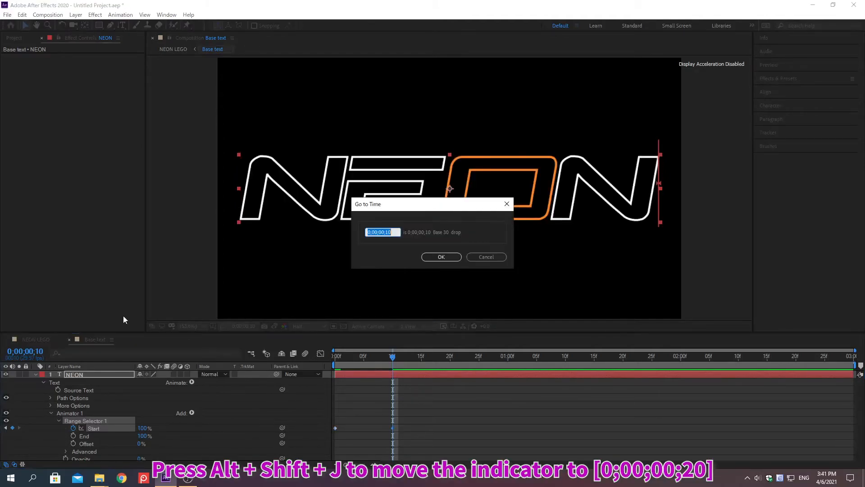
pyautogui.write('0;00;00;20')
pyautogui.press('Return')
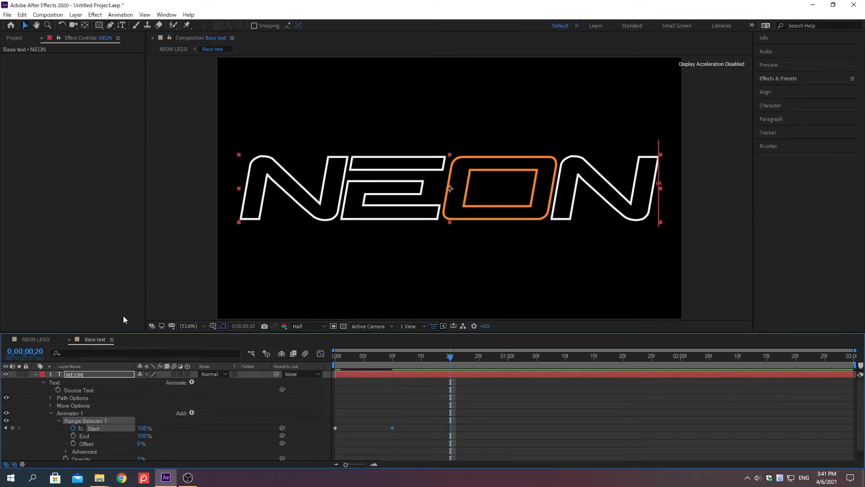
pyautogui.rightClick(93, 428)
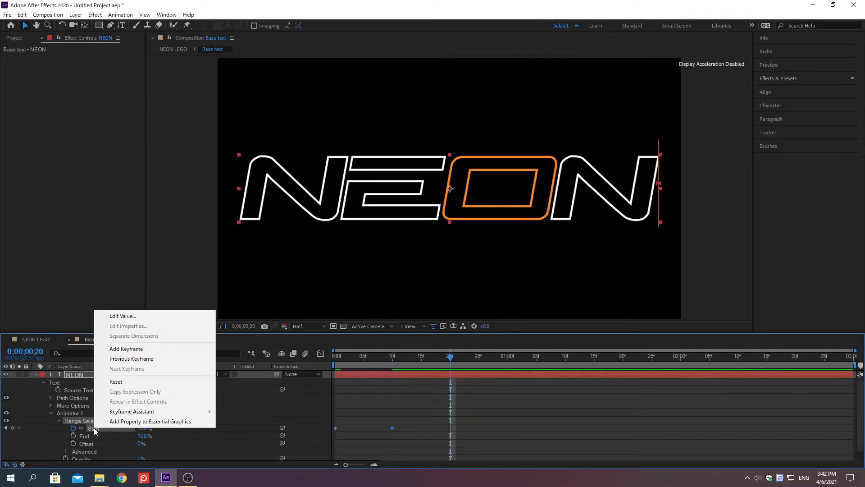
pyautogui.click(123, 315)
pyautogui.write('40')
pyautogui.press('Return')
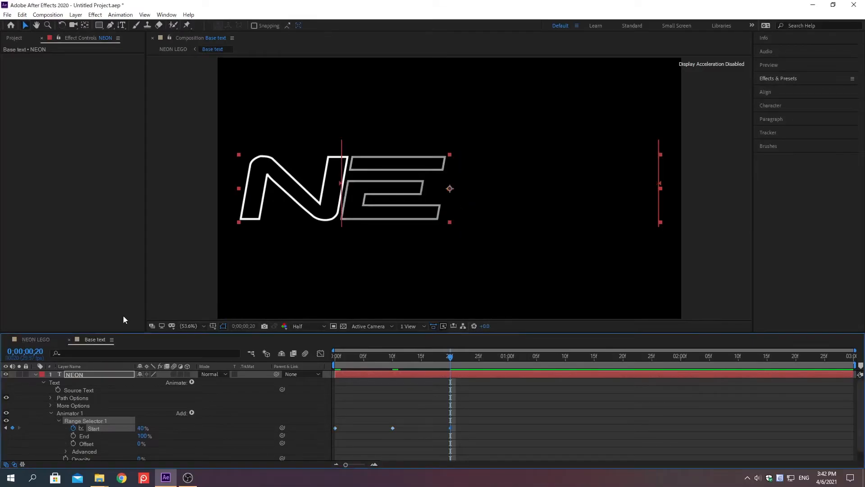
# Step: Add a Start keyframe of 100% to Range Selector 1 at 0;00;01;00
pyautogui.hotkey('alt', 'shift', 'j')
pyautogui.write('0;')
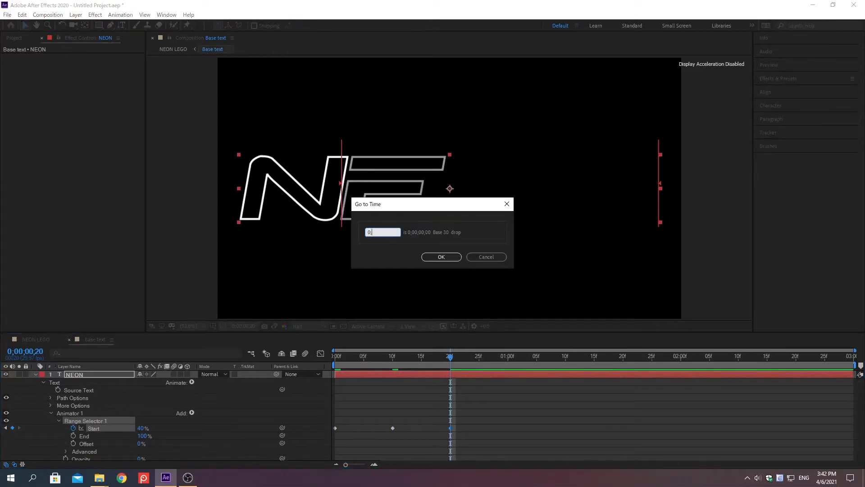
pyautogui.write('00;01;00')
pyautogui.press('Return')
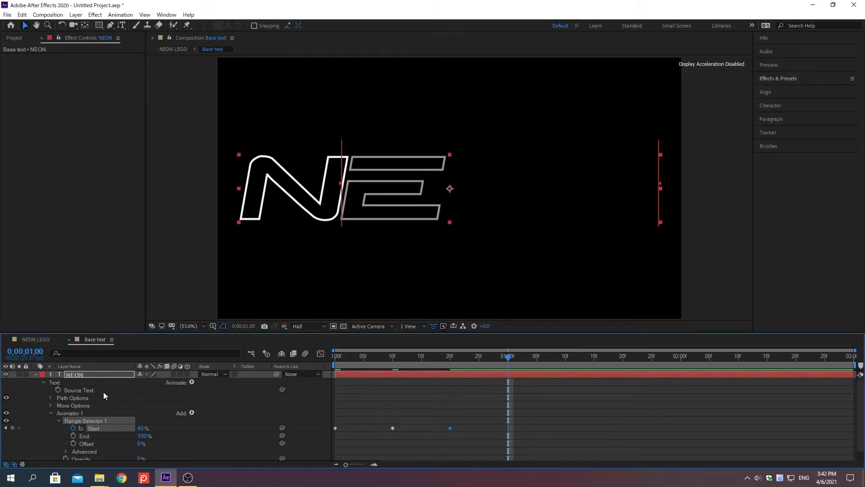
pyautogui.rightClick(93, 428)
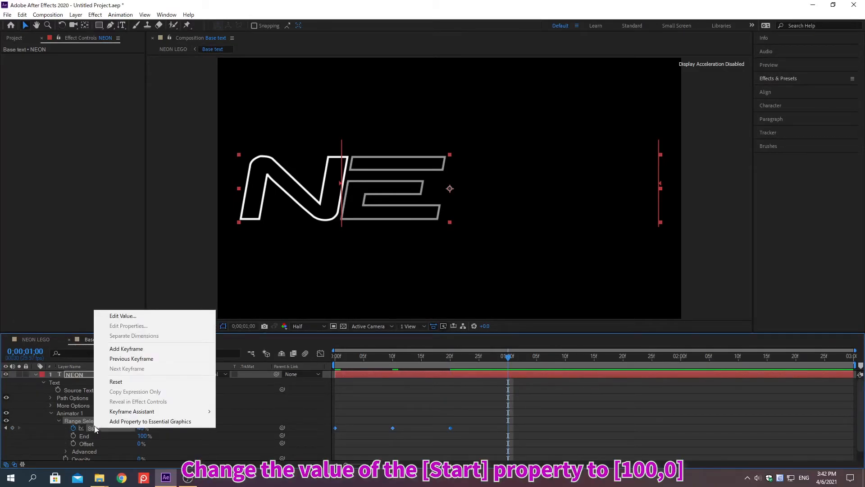
pyautogui.click(123, 315)
pyautogui.write('100')
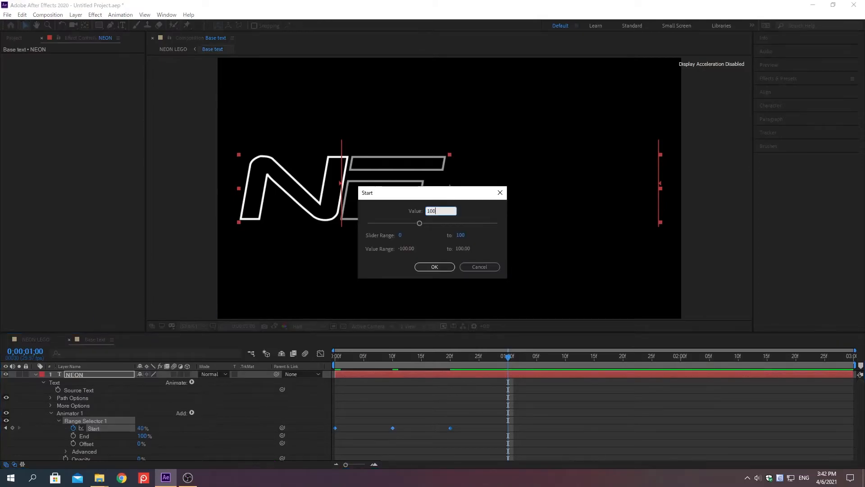
pyautogui.press('Return')
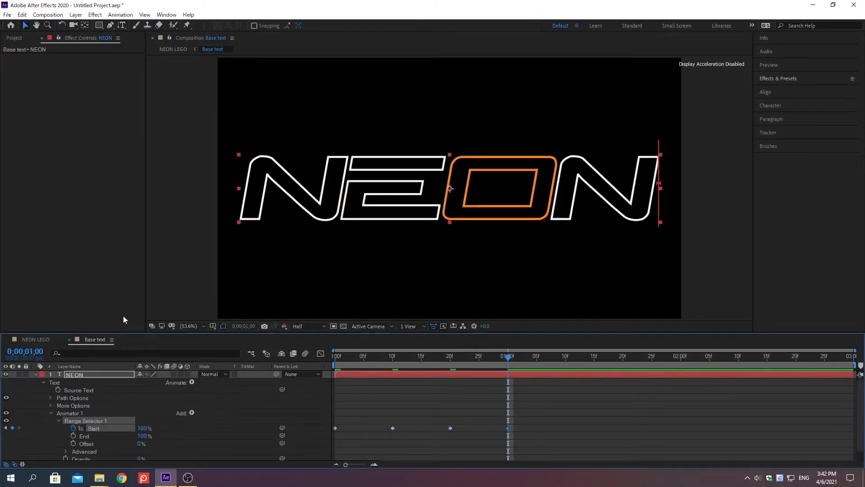
# Step: Turn on Randomize Order for the NEON text's Range Selector 1 and set its Random Seed to 75
pyautogui.click(66, 451)
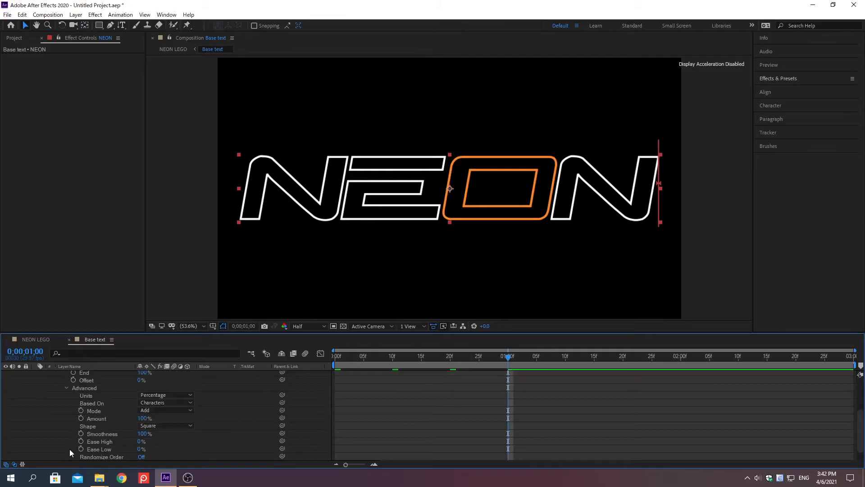
pyautogui.click(141, 457)
pyautogui.rightClick(105, 456)
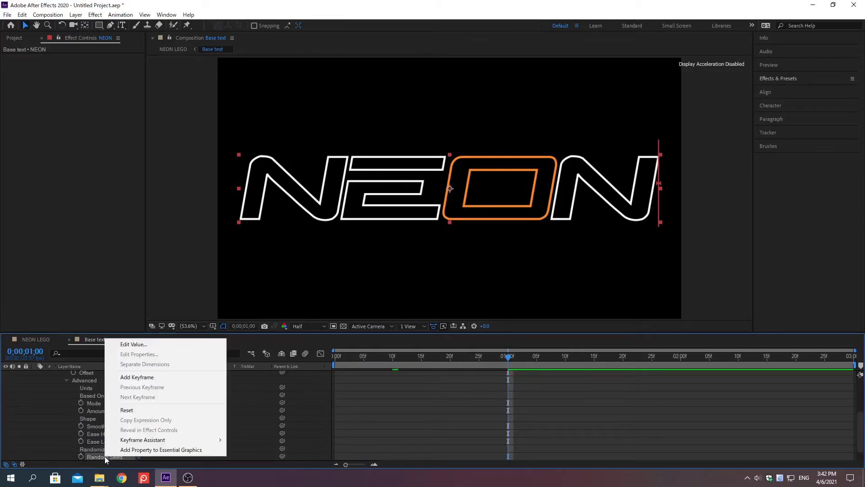
pyautogui.click(134, 344)
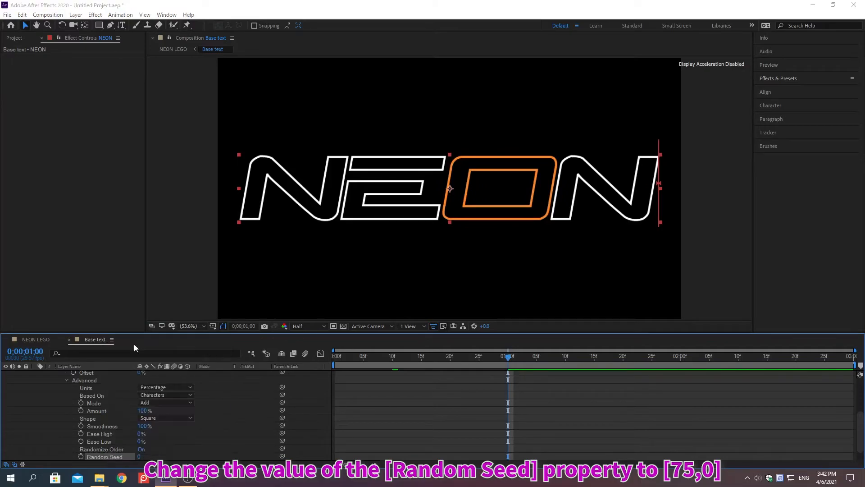
pyautogui.write('75')
pyautogui.press('Return')
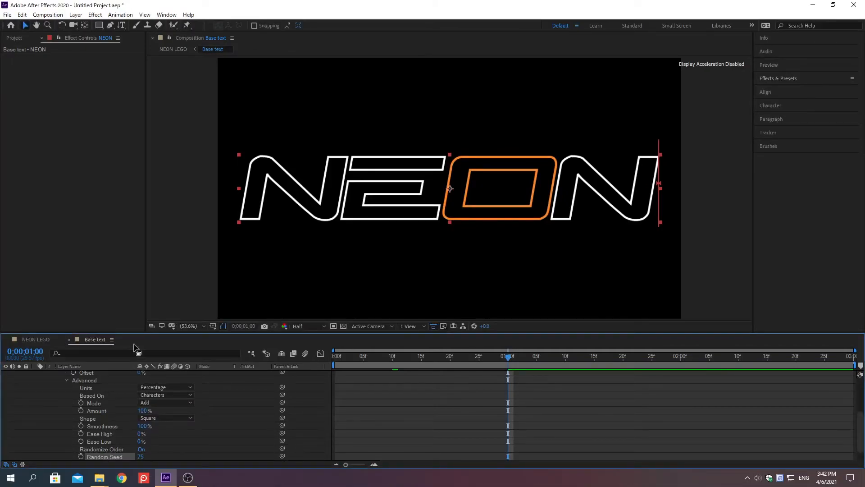
pyautogui.moveTo(861, 432); pyautogui.dragTo(860, 395)
pyautogui.click(57, 420)
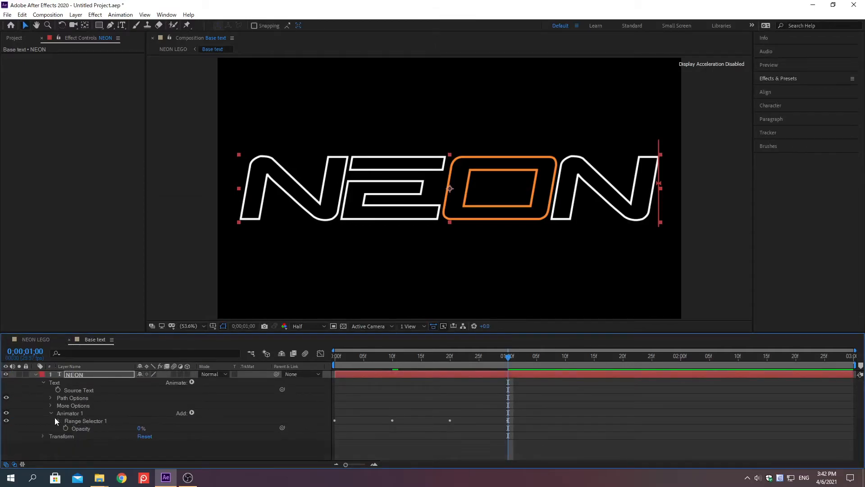
# Step: Copy the NEON text layer from the Base text composition into NEON LEGO, directly above Neon BG.jpg
pyautogui.click(88, 375)
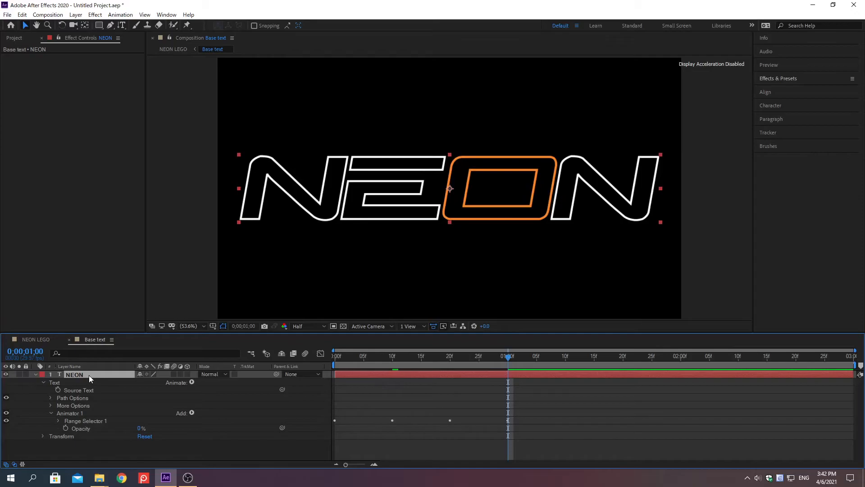
pyautogui.click(173, 49)
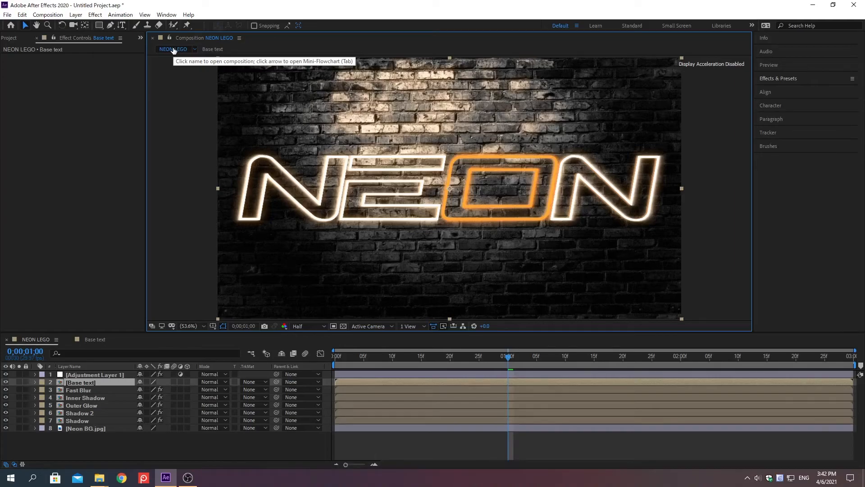
pyautogui.press('KP_8')
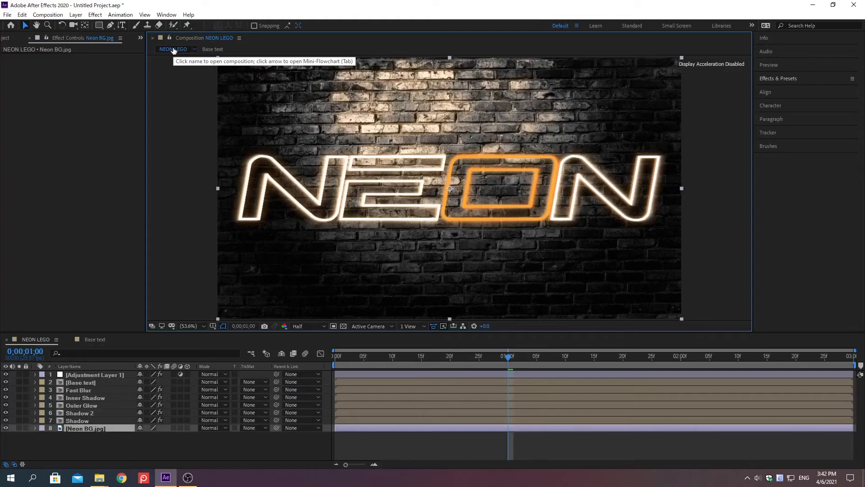
pyautogui.hotkey('ctrl', 'v')
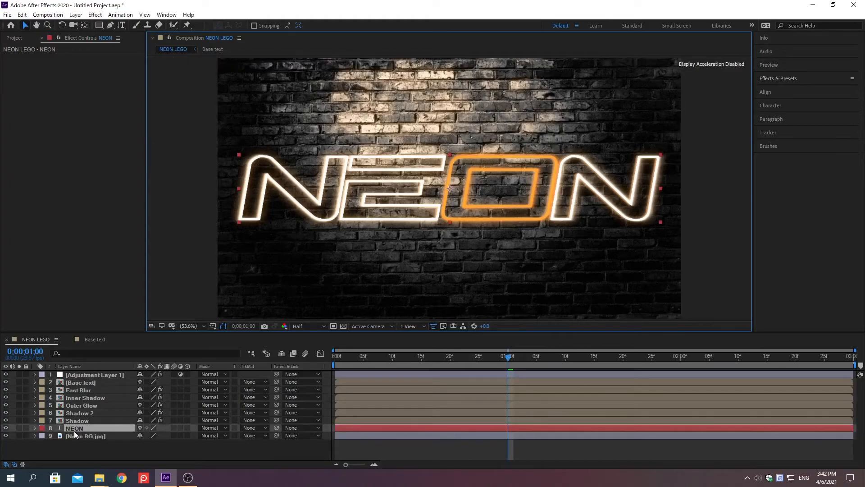
# Step: Search the timeline for "Animator 1" and delete that animator from the copied NEON text layer
pyautogui.hotkey('ctrl', 'f')
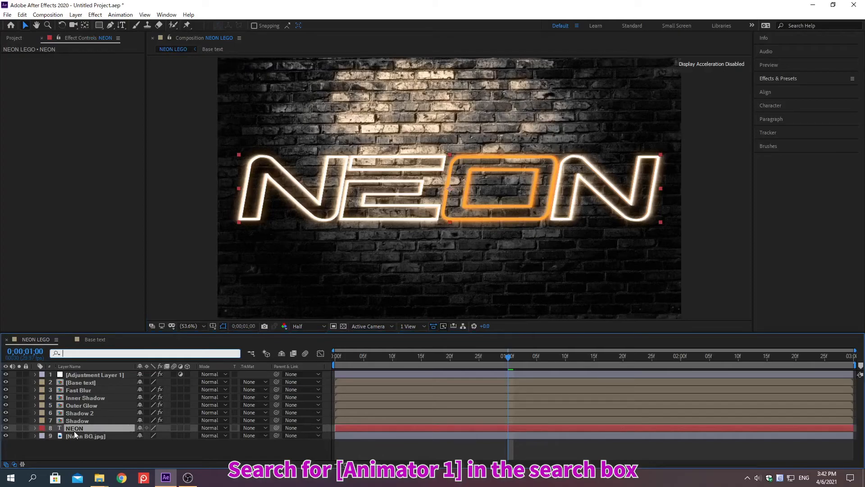
pyautogui.write('Animator')
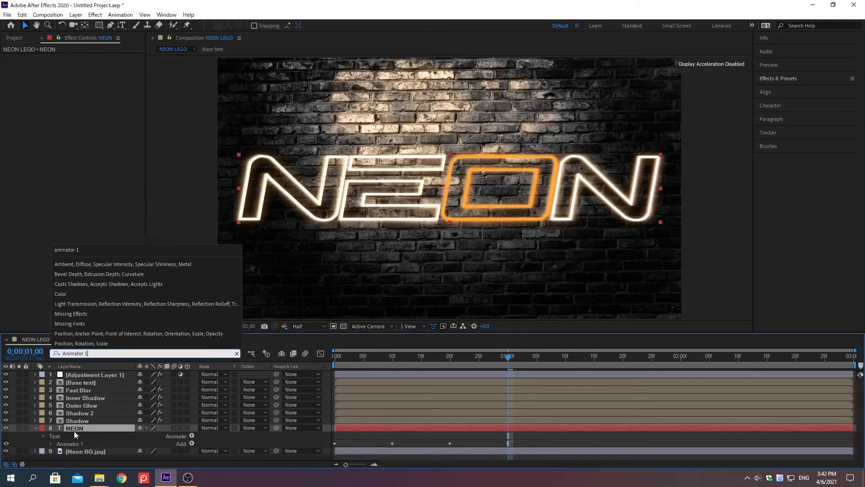
pyautogui.write(' 1')
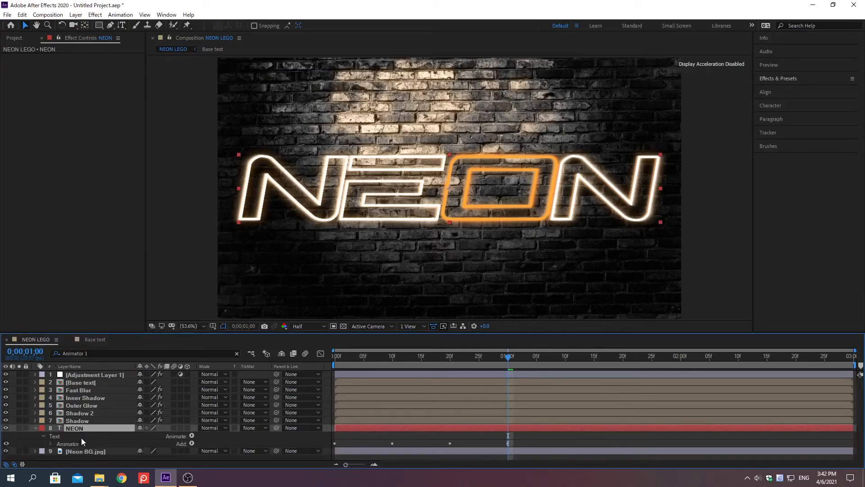
pyautogui.click(85, 443)
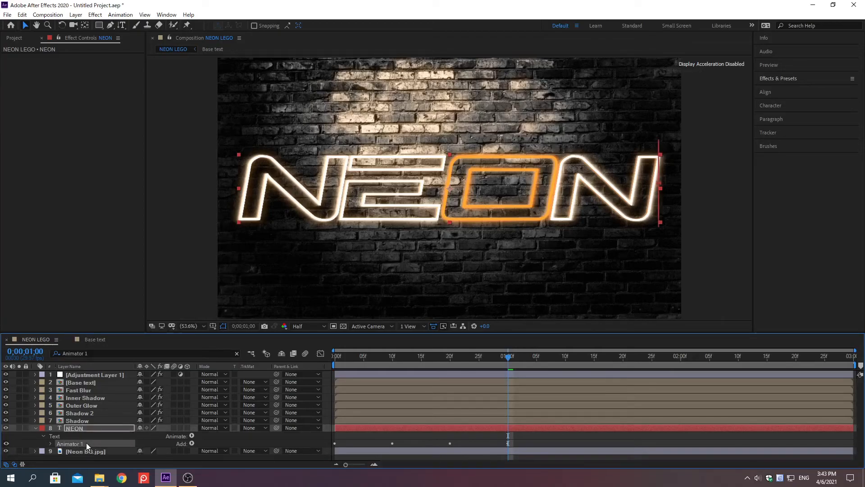
pyautogui.press('Delete')
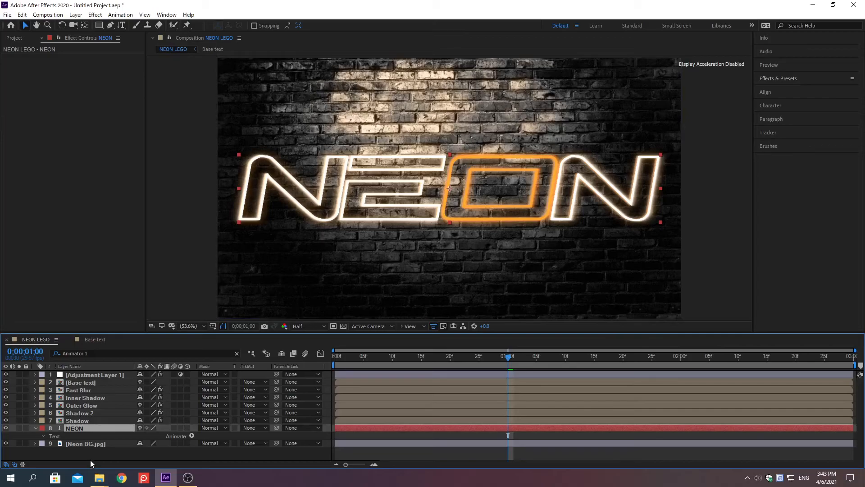
pyautogui.click(90, 460)
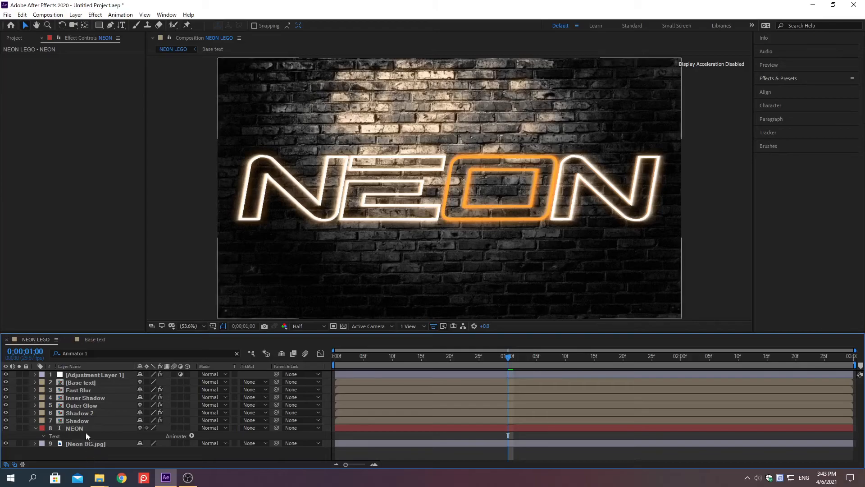
# Step: Pre-compose all layers above Neon BG.jpg into a composition named "Neon Text", moving all attributes into it
pyautogui.click(77, 375)
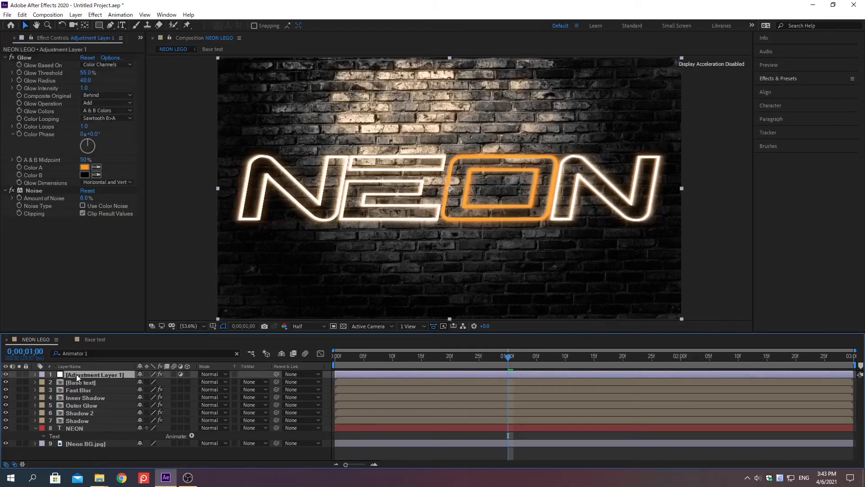
pyautogui.keyDown('shift'); pyautogui.click(75, 413); pyautogui.keyUp('shift')
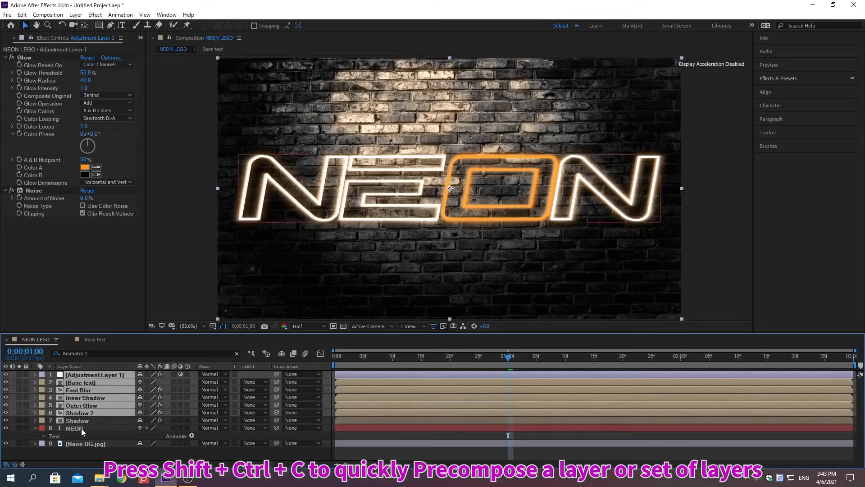
pyautogui.keyDown('shift'); pyautogui.click(81, 428); pyautogui.keyUp('shift')
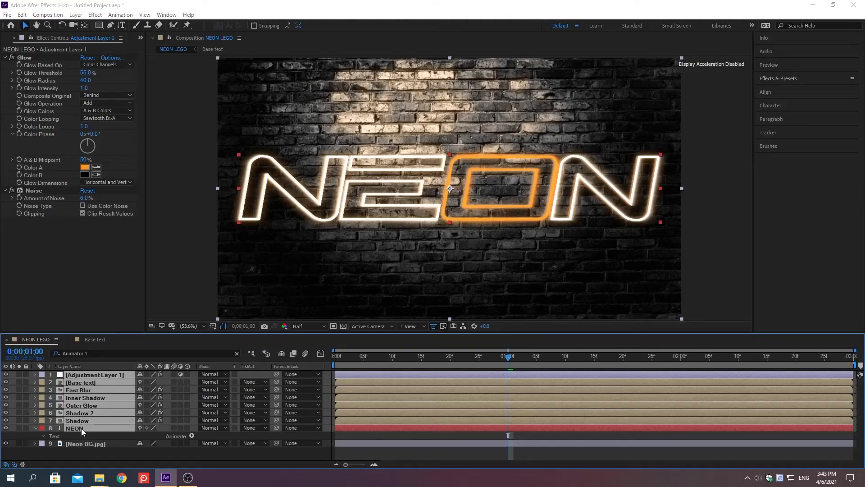
pyautogui.hotkey('ctrl', 'shift', 'c')
pyautogui.write('Neon Text')
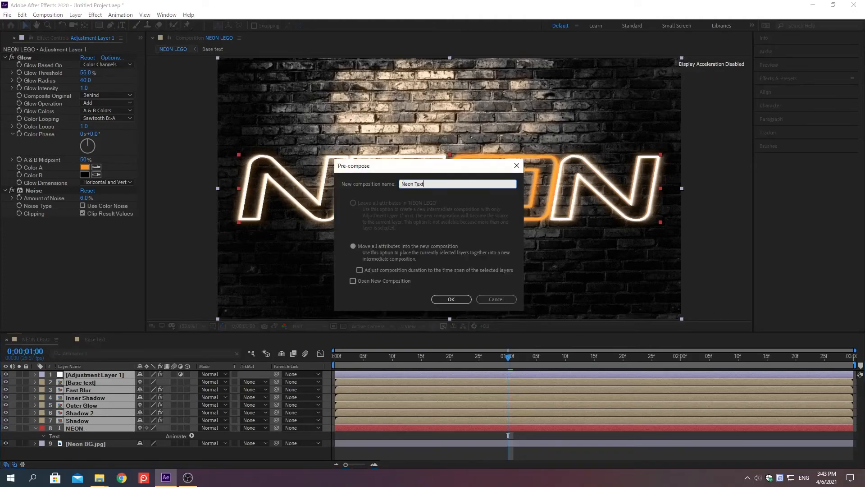
pyautogui.click(353, 246)
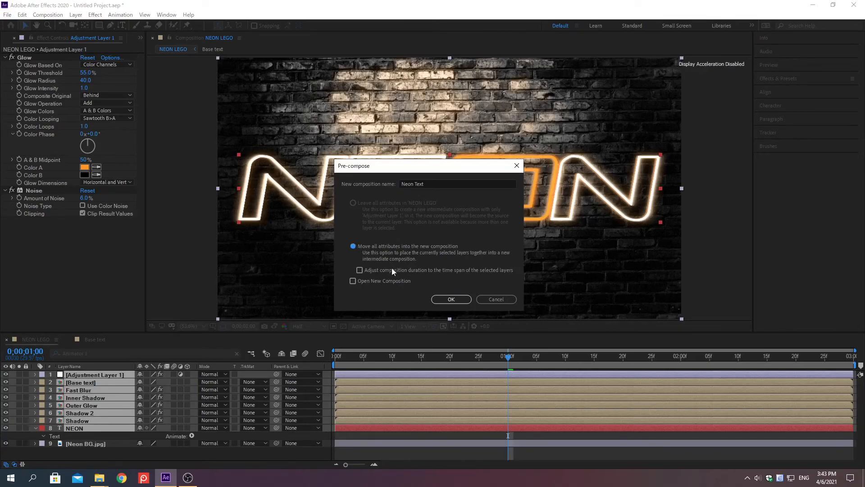
pyautogui.click(451, 299)
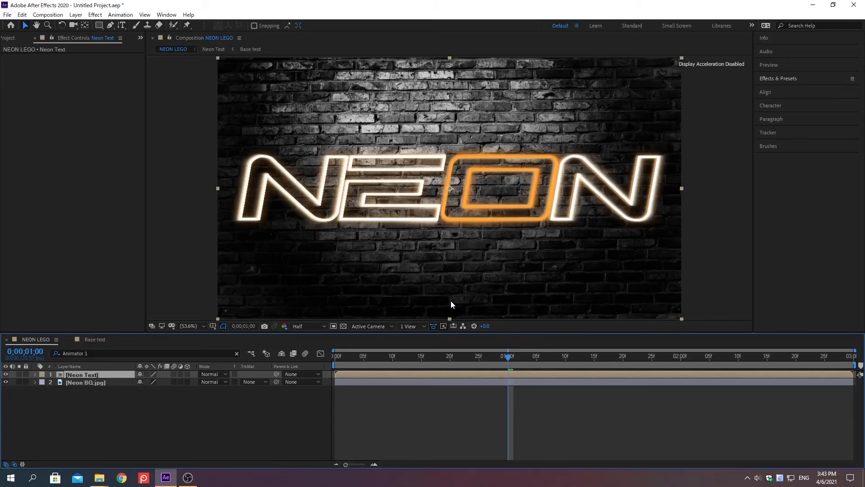
# Step: Apply the Curves color correction effect to the Neon BG.jpg layer
pyautogui.press('KP_2')
pyautogui.click(779, 78)
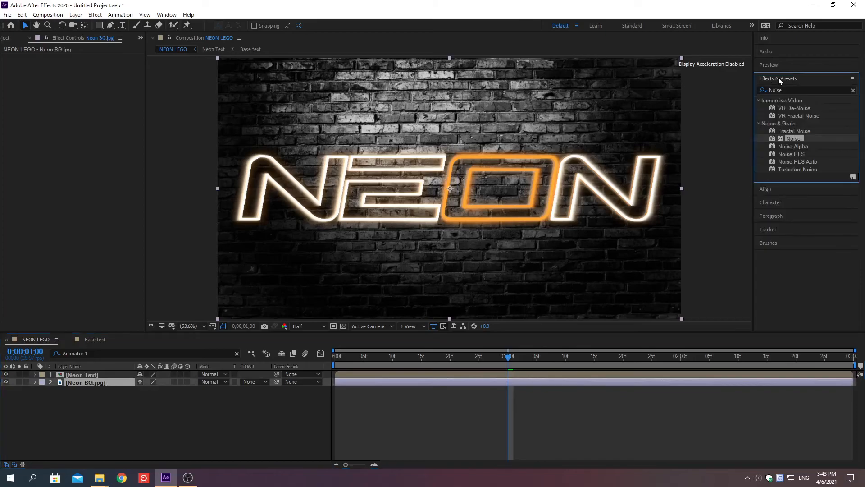
pyautogui.click(853, 91)
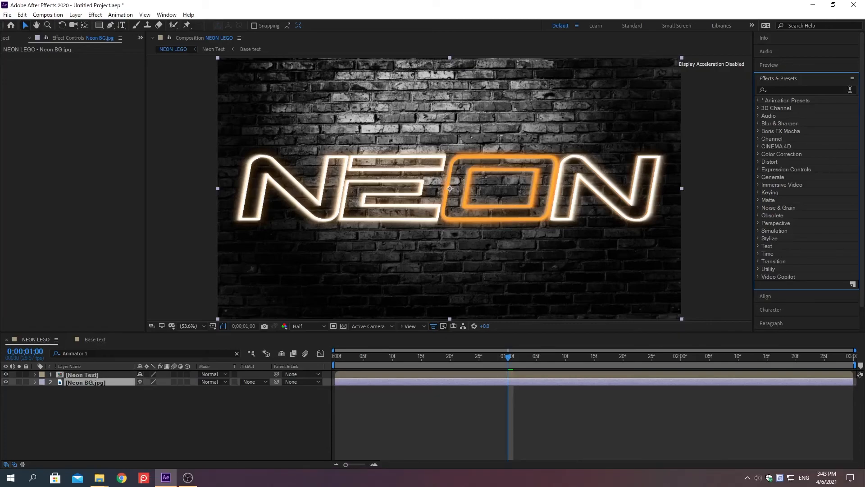
pyautogui.click(778, 89)
pyautogui.write('Curves')
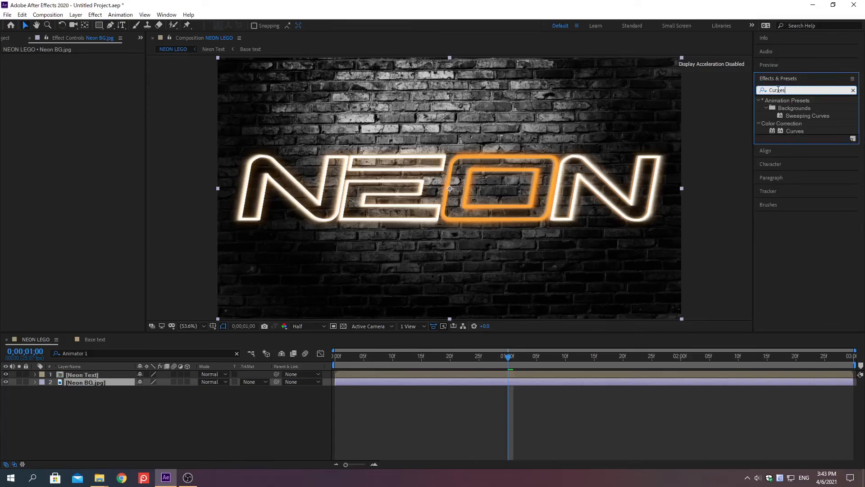
pyautogui.doubleClick(788, 130)
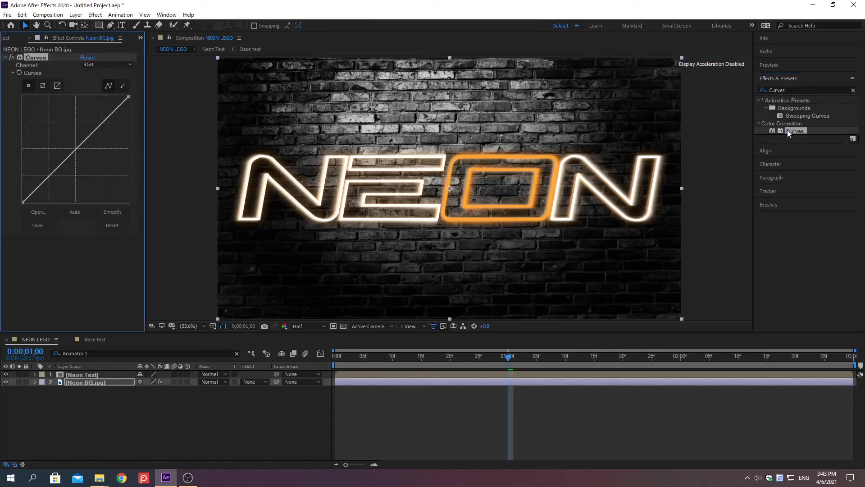
pyautogui.click(778, 79)
# Step: Darken the brick background by pulling the midtones of its RGB curve down, and preview the animation from the beginning
pyautogui.moveTo(78, 149); pyautogui.dragTo(92, 172)
pyautogui.press('Home')
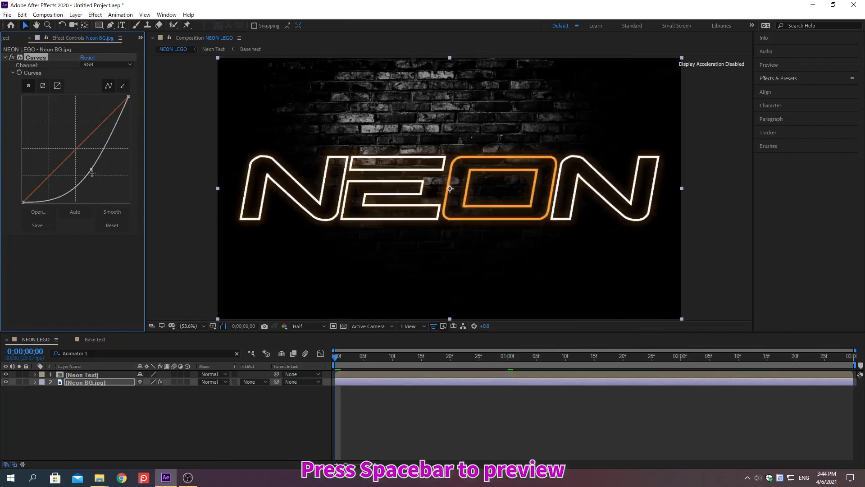
pyautogui.press('space')
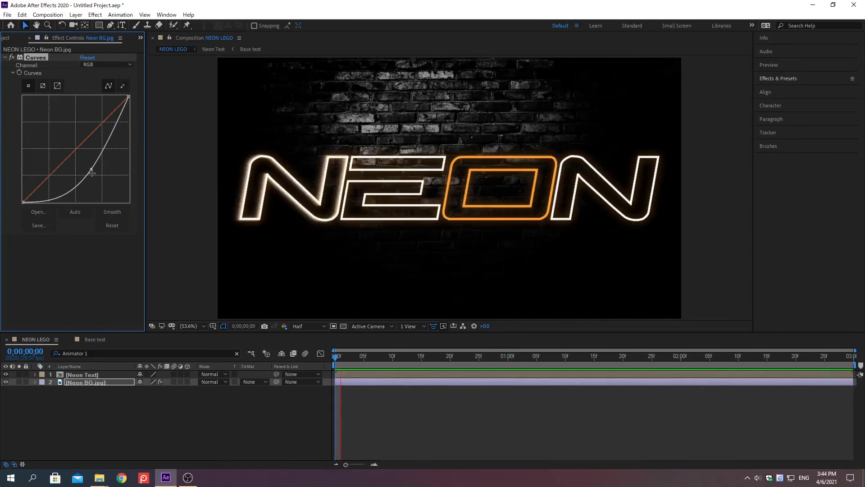